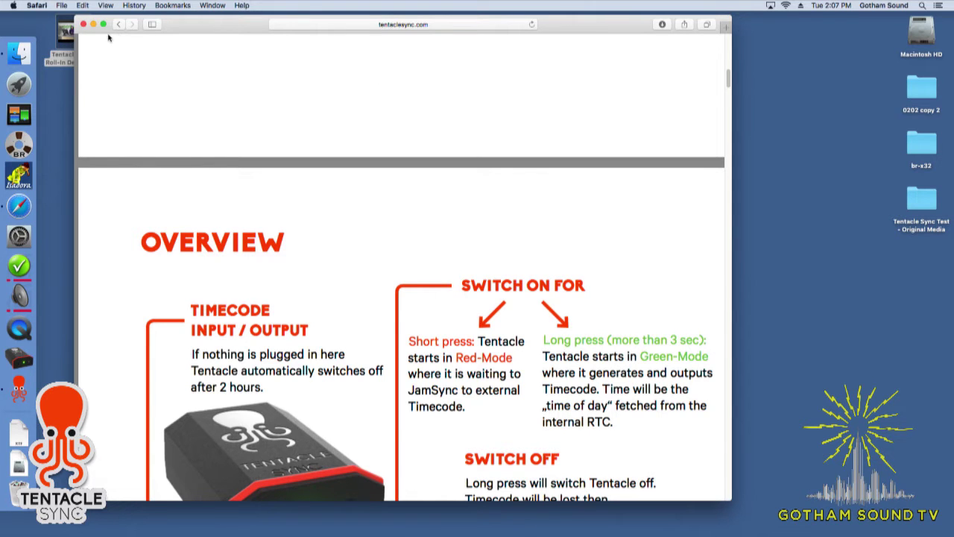
Open the Tentacle Sync Roll-In Demo.mp4 from the desktop in QuickTime Player.
double_click(68, 31)
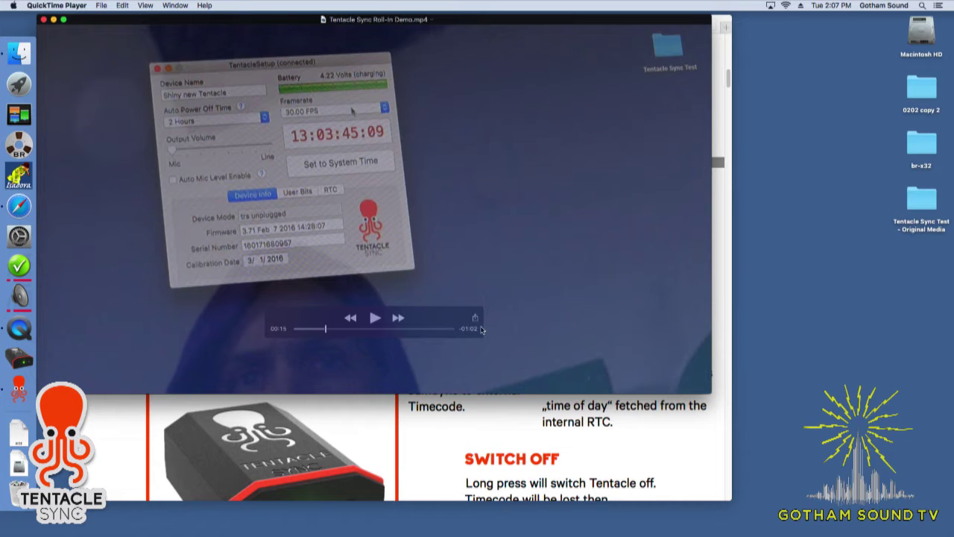
Zoom the QuickTime window to fill the screen and replay the Roll-In Demo from 00:00.
left_click(475, 319)
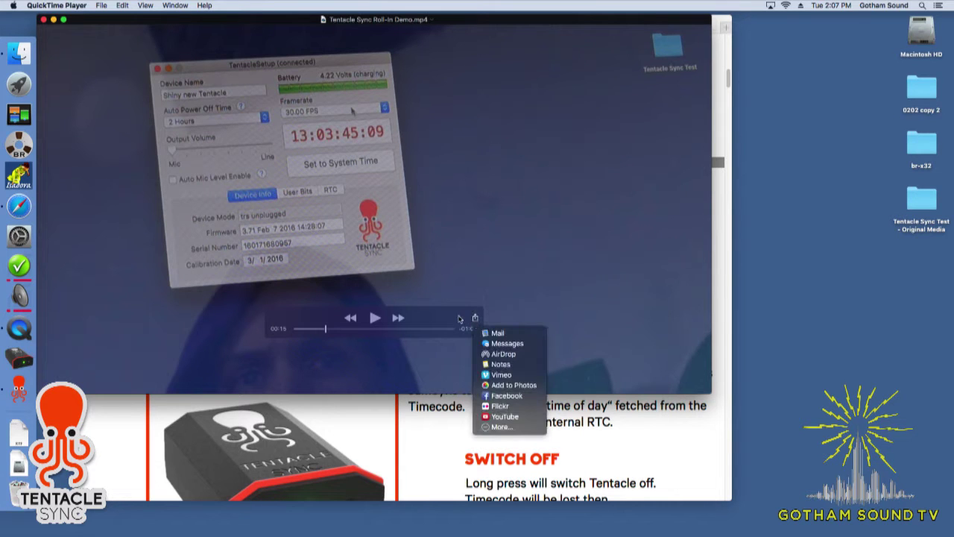
left_click(443, 318)
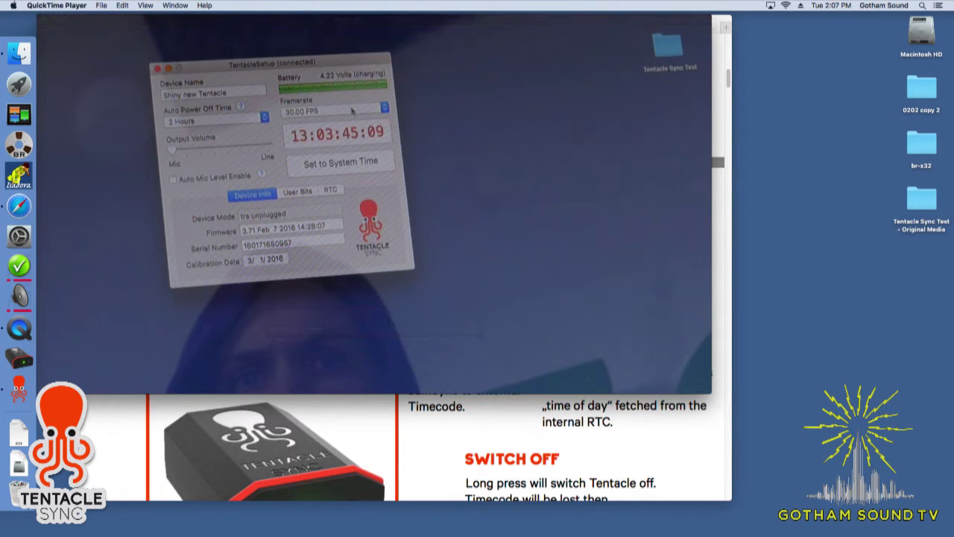
double_click(687, 24)
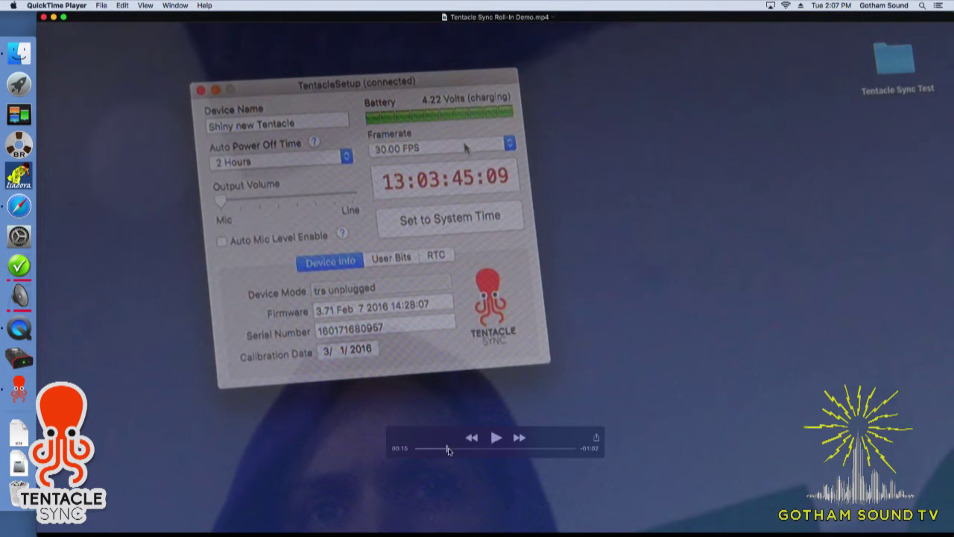
left_click_drag(447, 451, 415, 448)
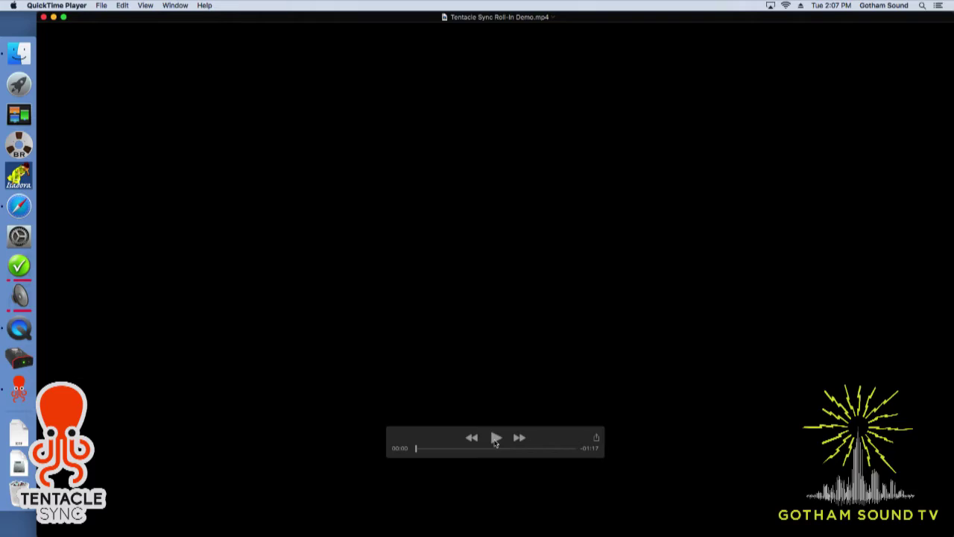
left_click(495, 440)
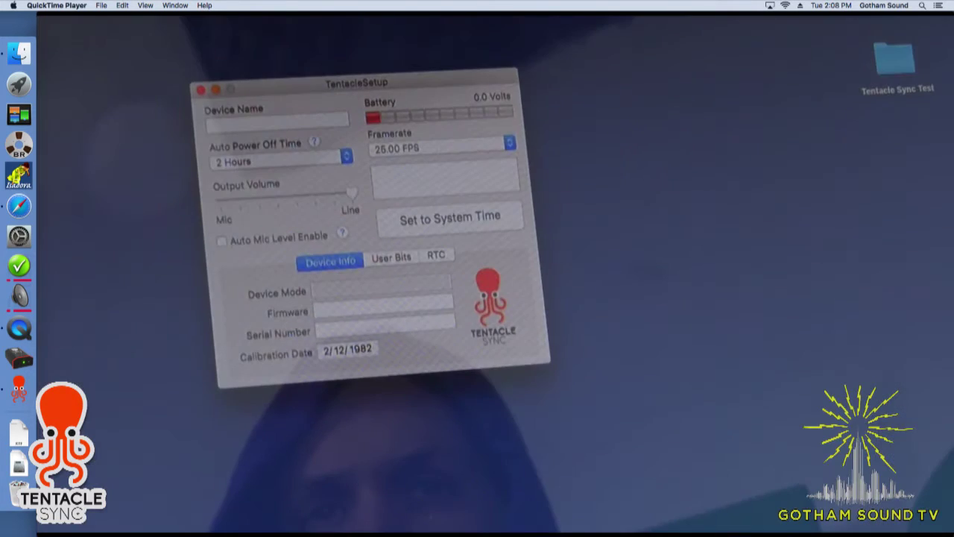
Watch the demo through the 23.98 FPS framerate section, then close it to return to Safari.
left_click(465, 148)
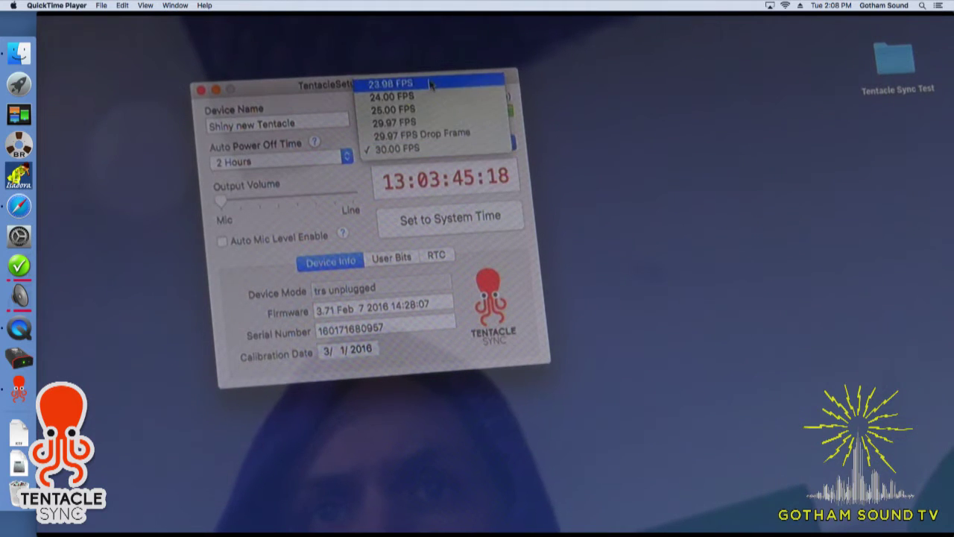
left_click(268, 149)
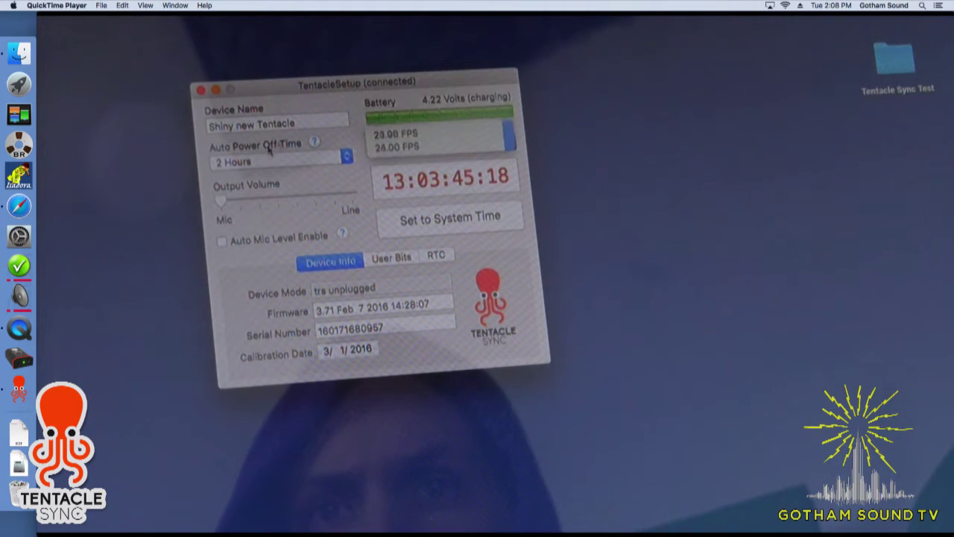
left_click(222, 241)
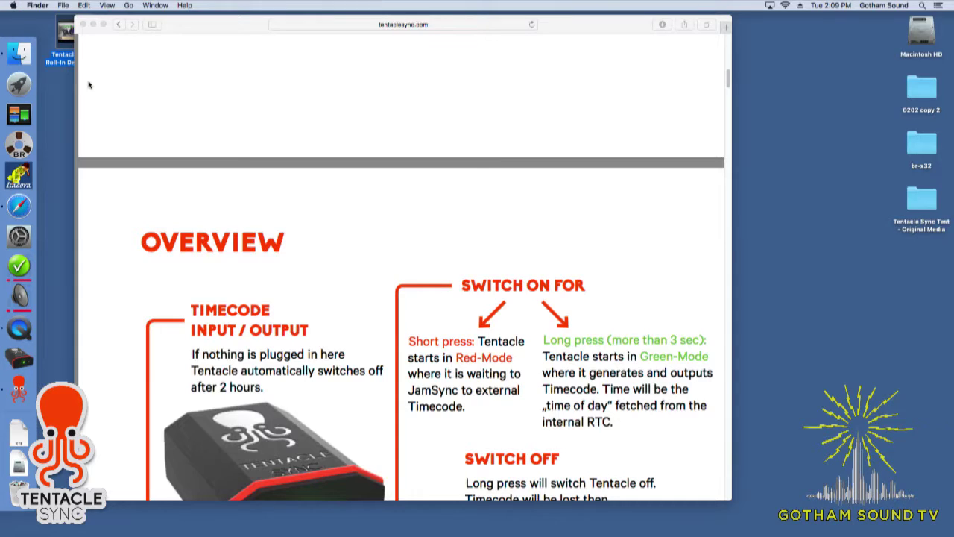
left_click(203, 19)
Quit Safari and open the Tentacle Sync Test - Original Media folder.
left_click(58, 5)
mouse_move(37, 5)
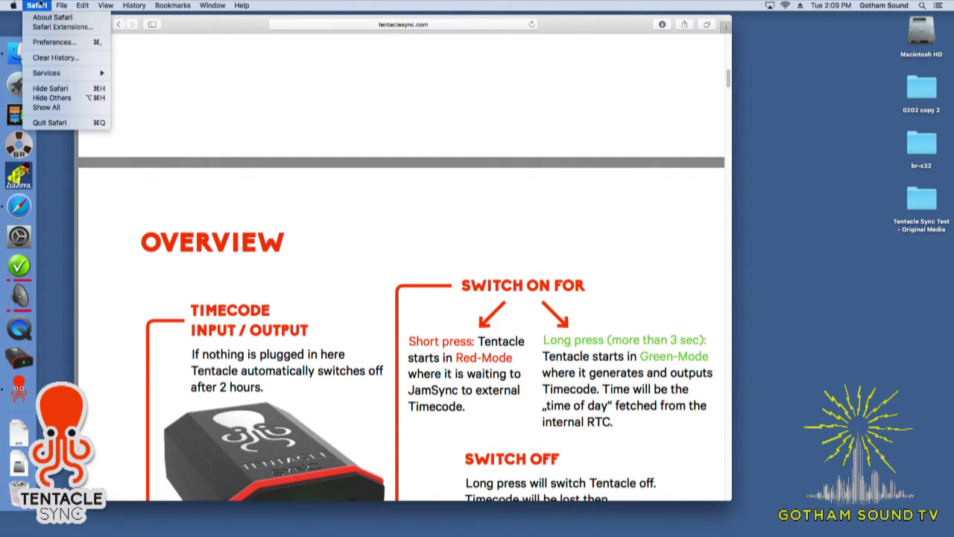
left_click(49, 123)
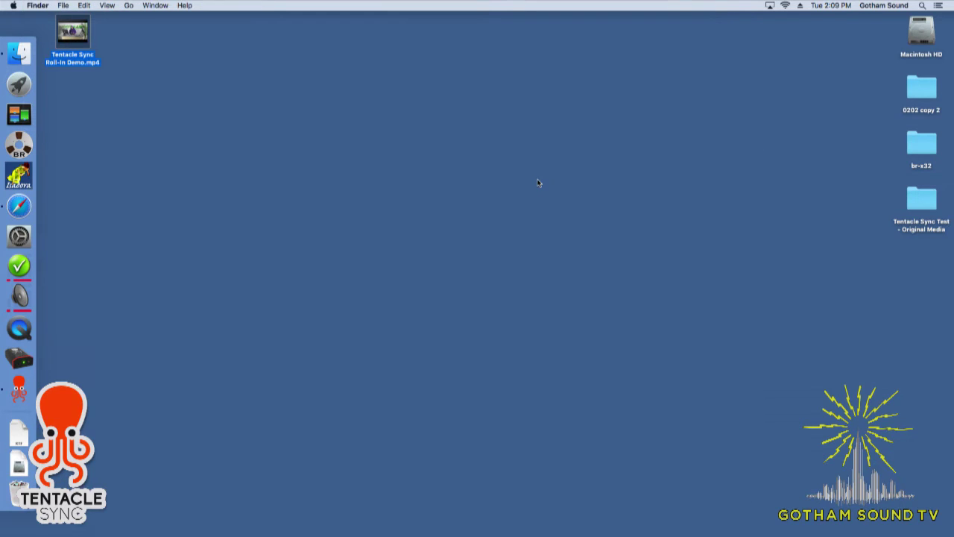
double_click(906, 204)
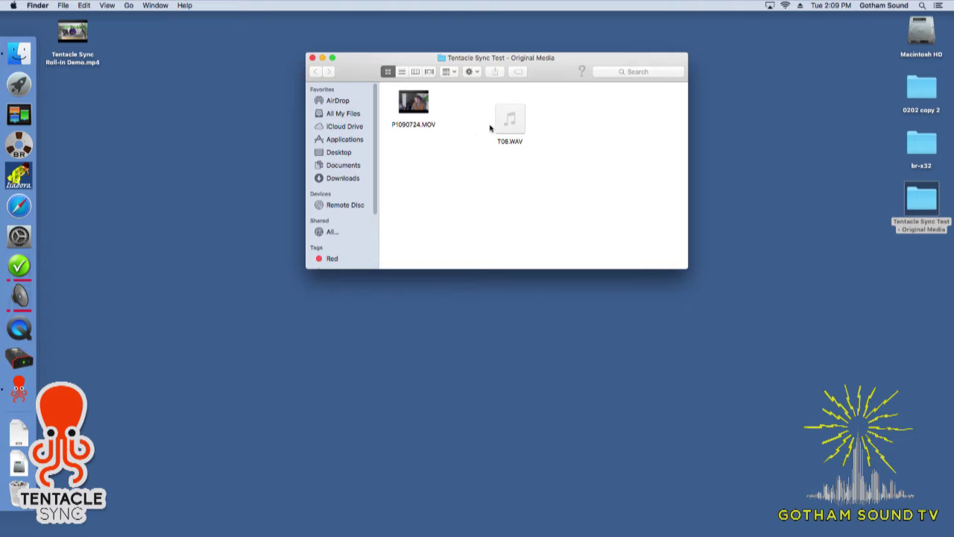
Place T08.WAV beside P1090724.MOV and preview the video inline.
left_click_drag(508, 120, 465, 109)
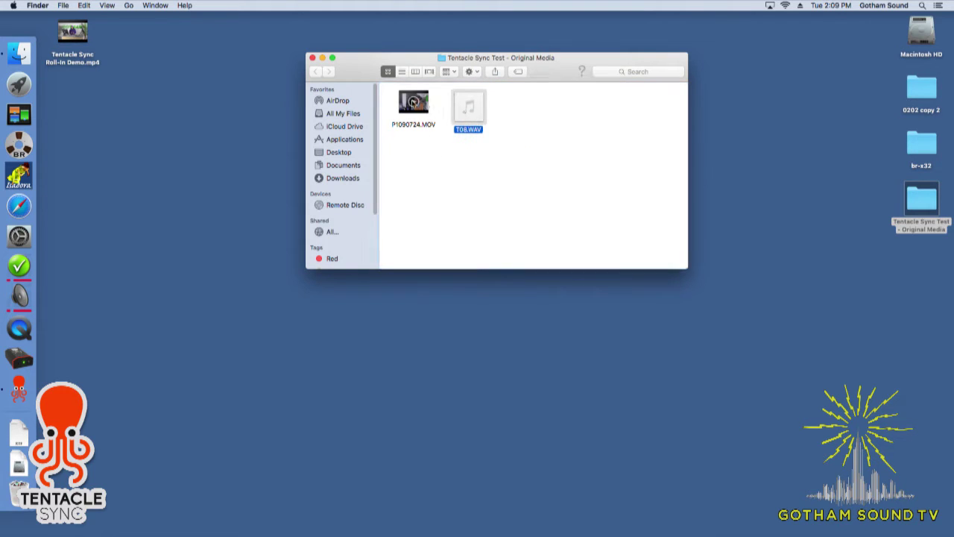
left_click(413, 104)
left_click(413, 102)
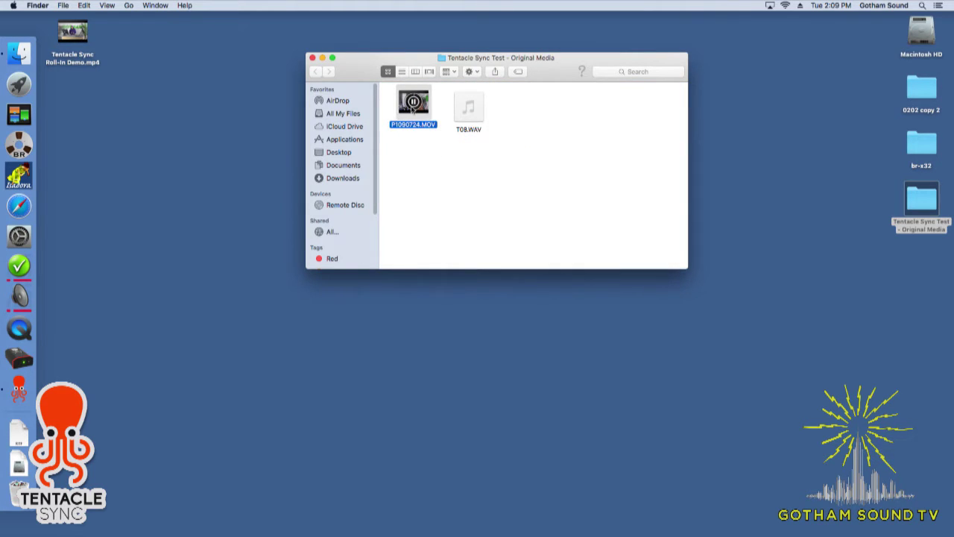
left_click(413, 104)
Preview T08.WAV inline, then launch TentacleSync from the Dock.
left_click(471, 108)
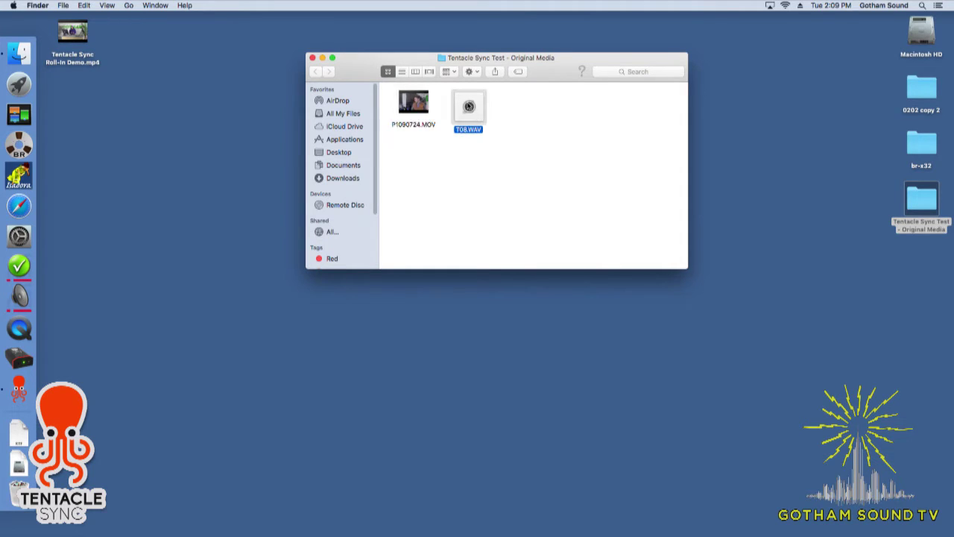
left_click(469, 107)
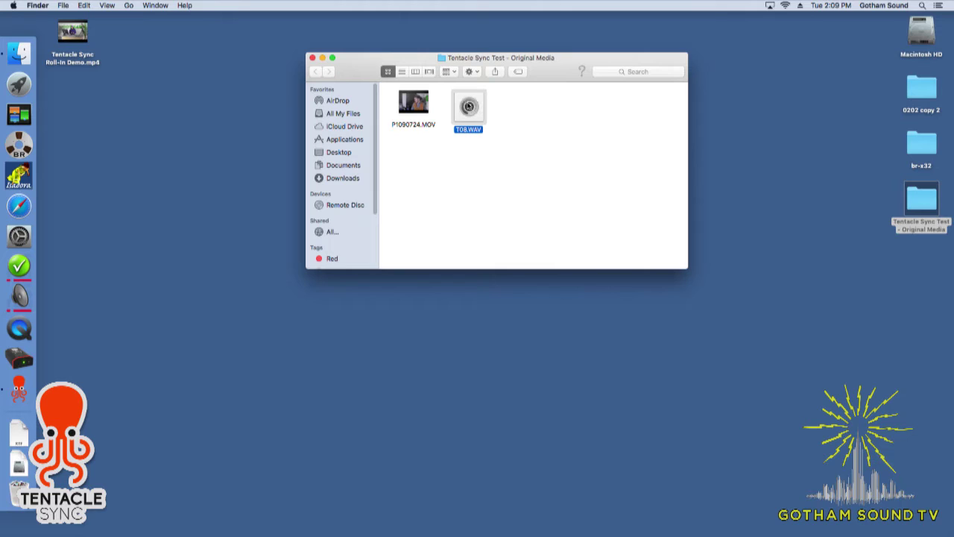
left_click(469, 109)
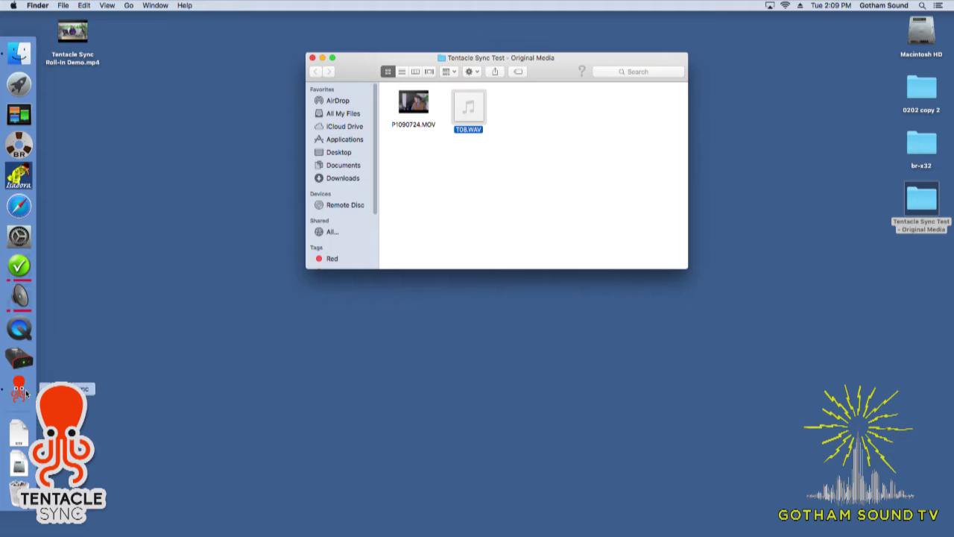
left_click(26, 385)
left_click(19, 390)
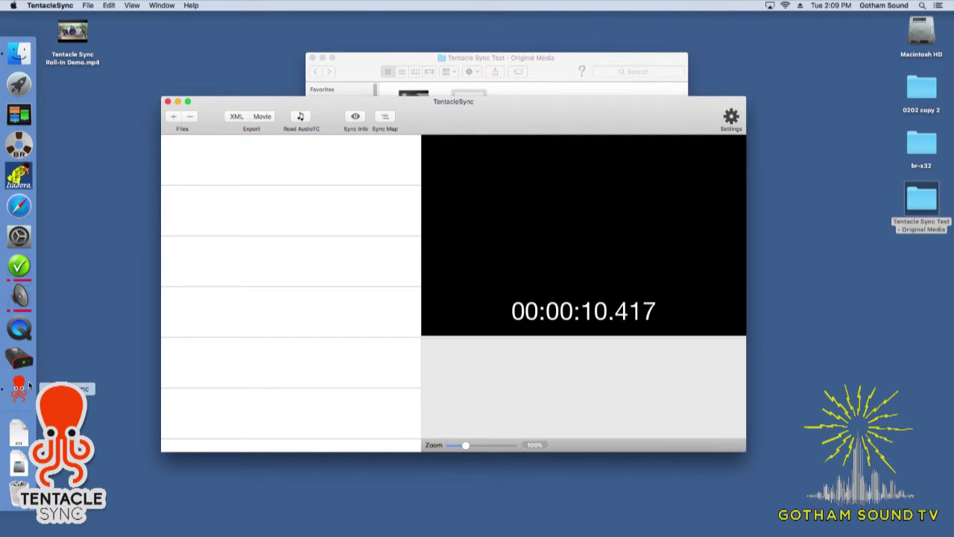
Import P1090724.MOV and T08.WAV from the Desktop's Original Media folder into TentacleSync.
left_click(174, 117)
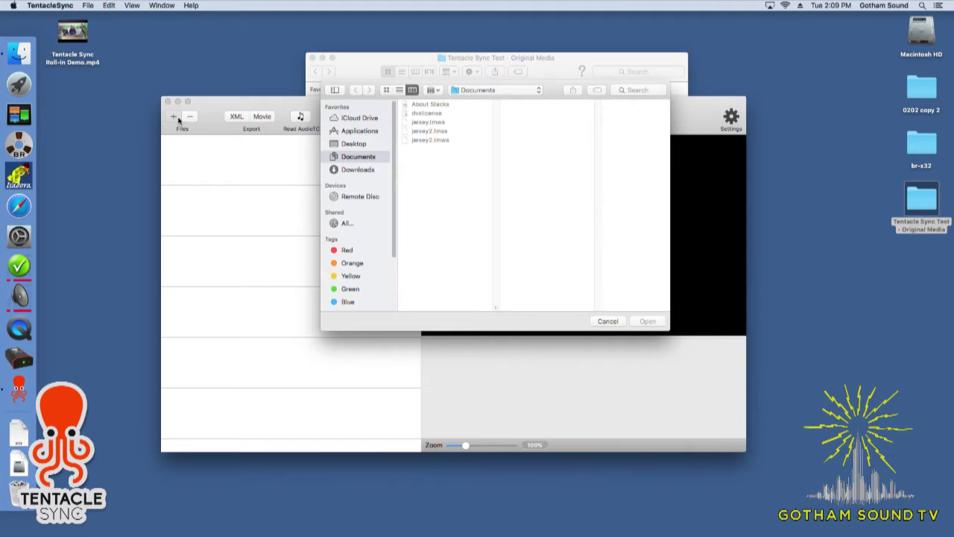
left_click(368, 145)
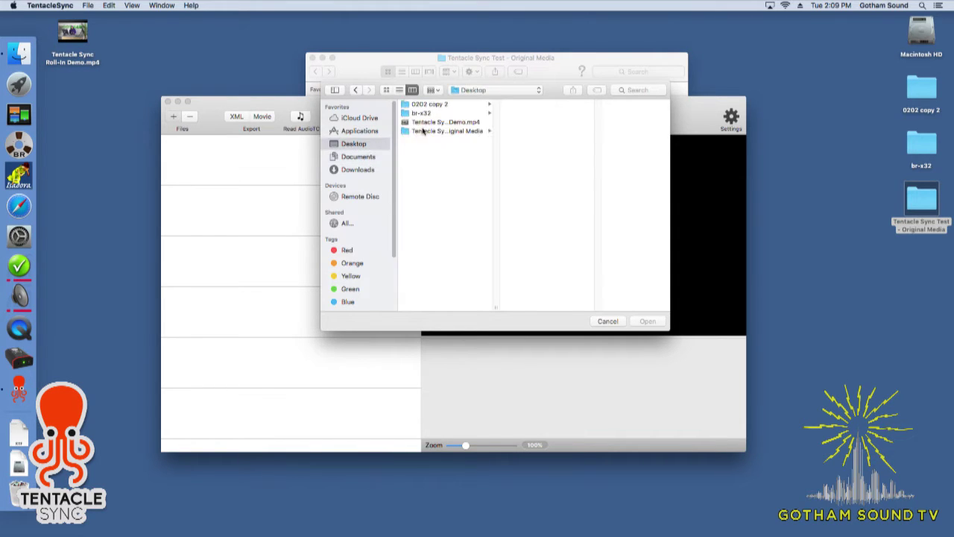
left_click(434, 132)
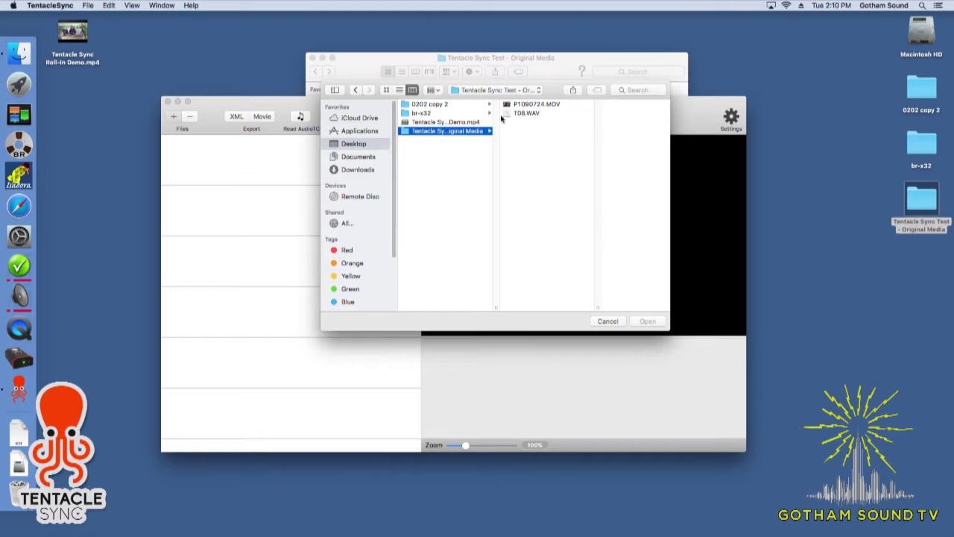
left_click(513, 106)
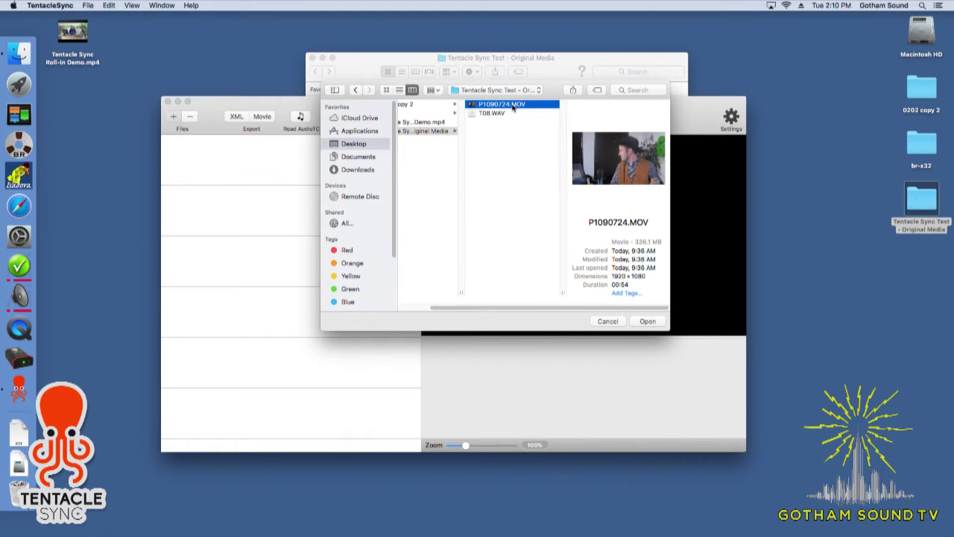
left_click(509, 114, "shift")
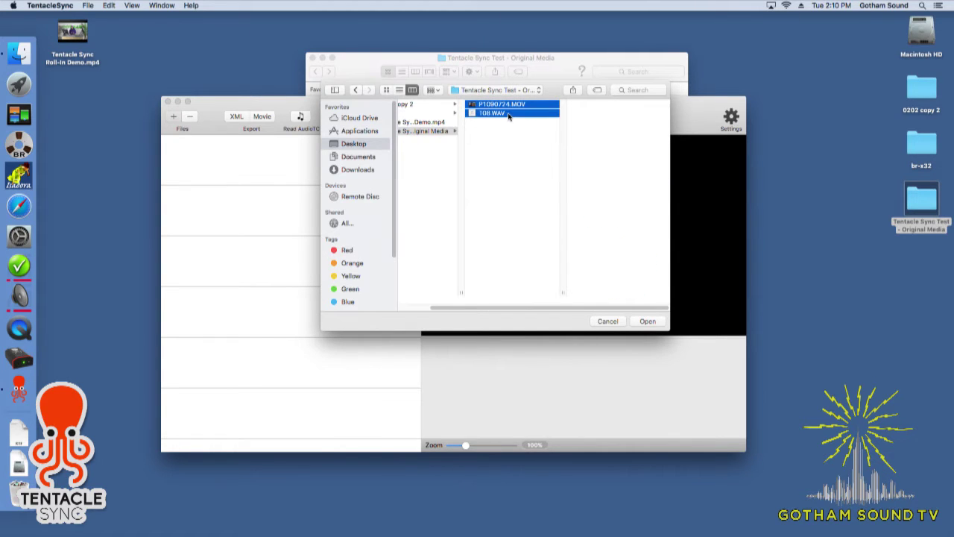
left_click(640, 322)
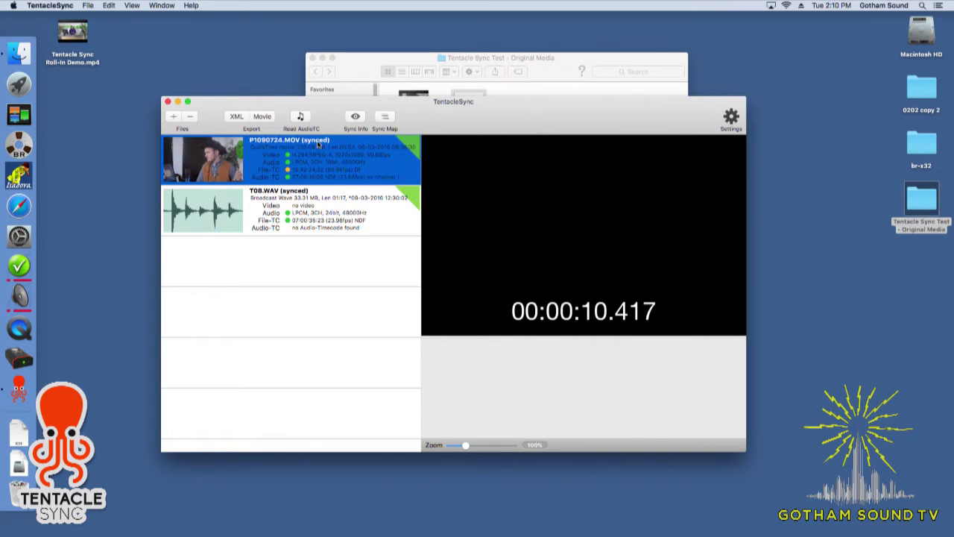
Toggle Sync Info, then show the Sync Map with P1090724 video over T08 audio and preview it.
left_click(359, 118)
left_click(359, 118)
left_click(358, 117)
left_click(359, 117)
left_click(376, 121)
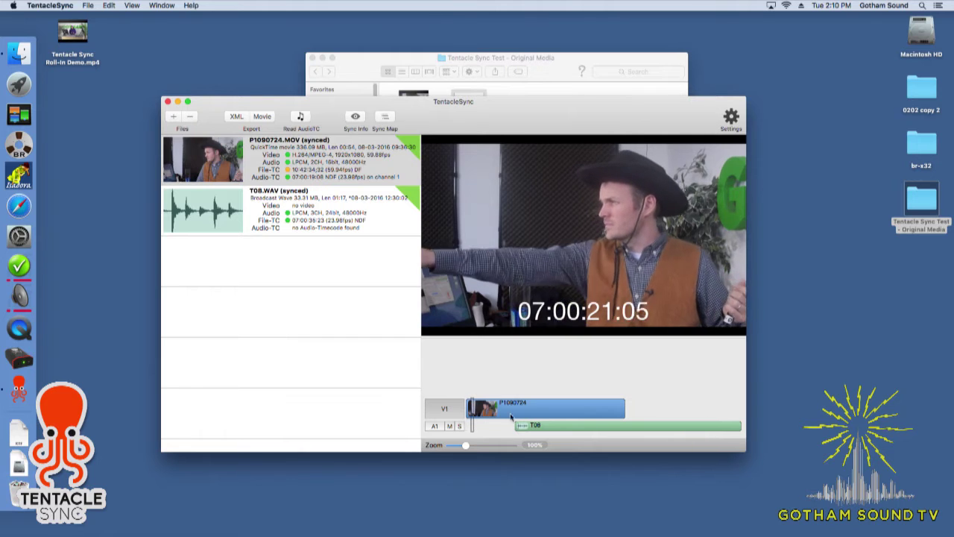
mouse_move(534, 414)
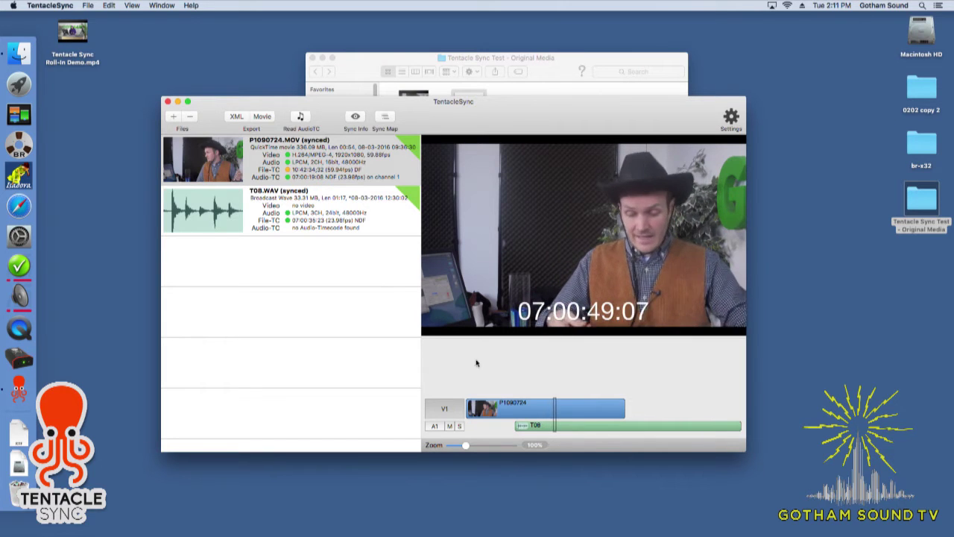
mouse_move(471, 323)
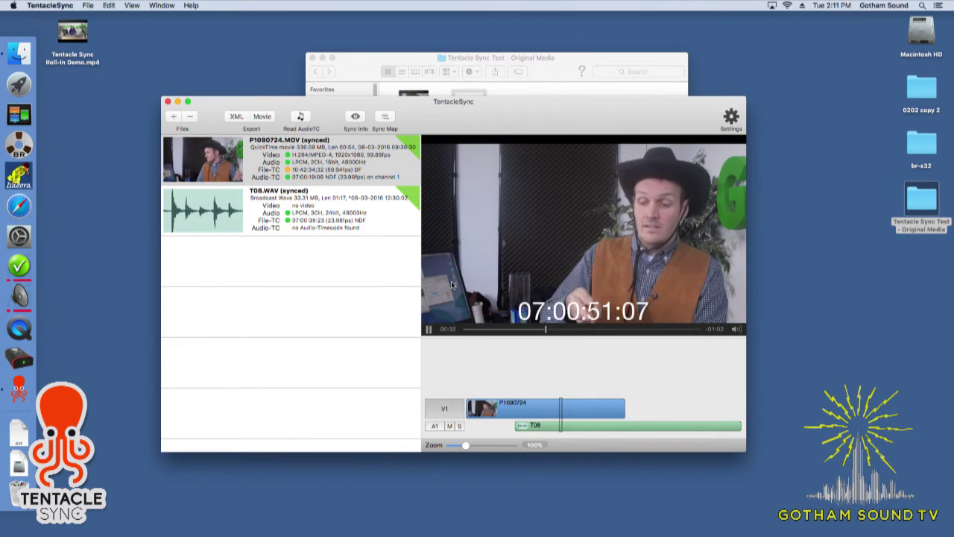
Pause the preview at 07:00:52:23 and attempt a movie export.
key("space")
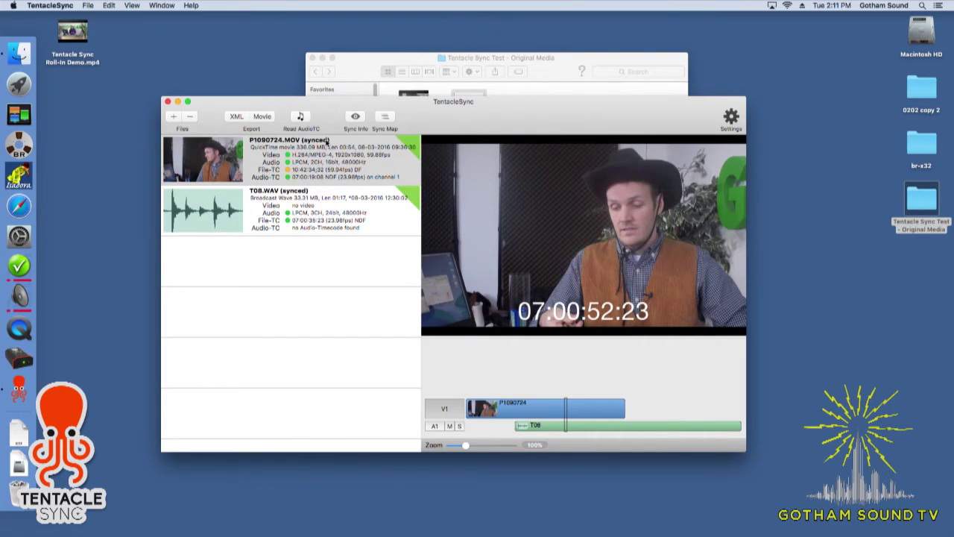
left_click(263, 117)
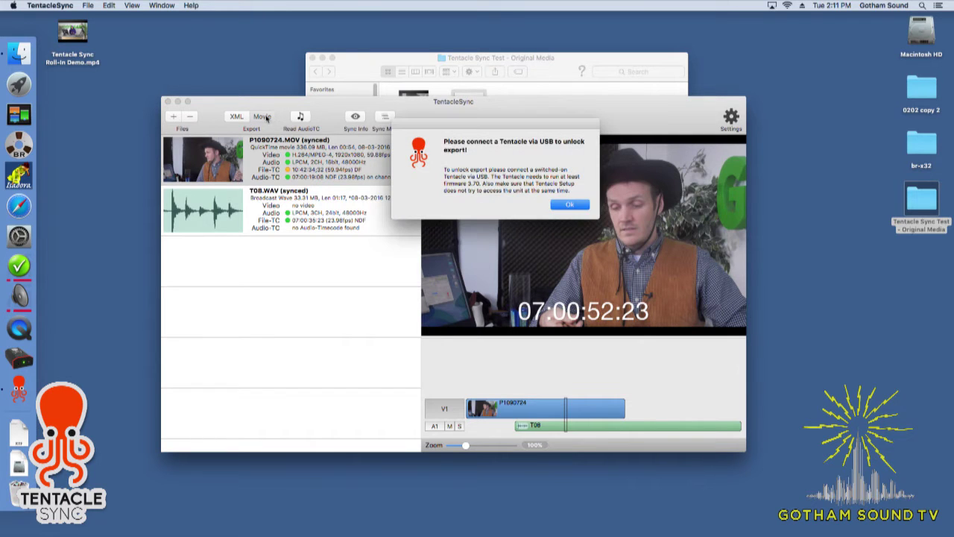
Export the synced movie to the Desktop with Pass Through Original, then open the exported P1090724.mov.
left_click(566, 205)
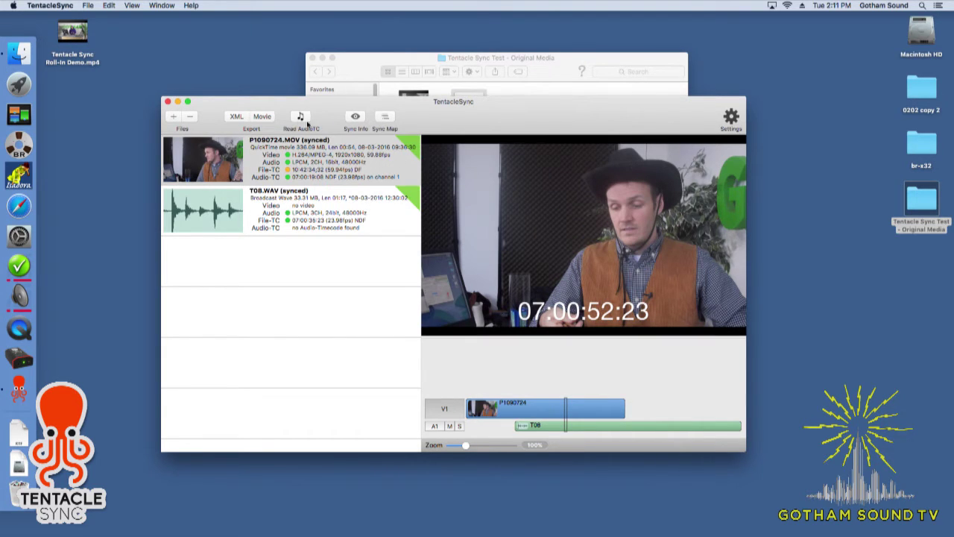
left_click(263, 117)
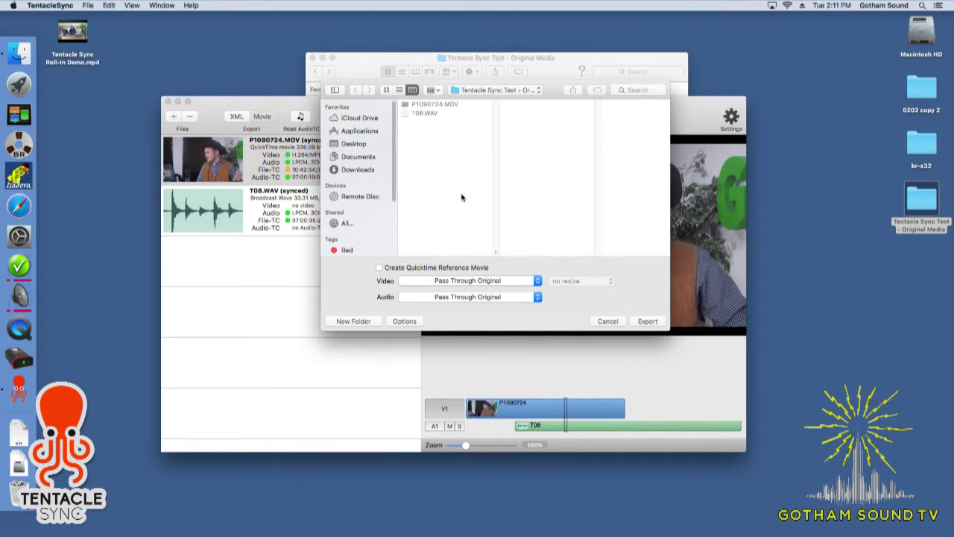
left_click(456, 281)
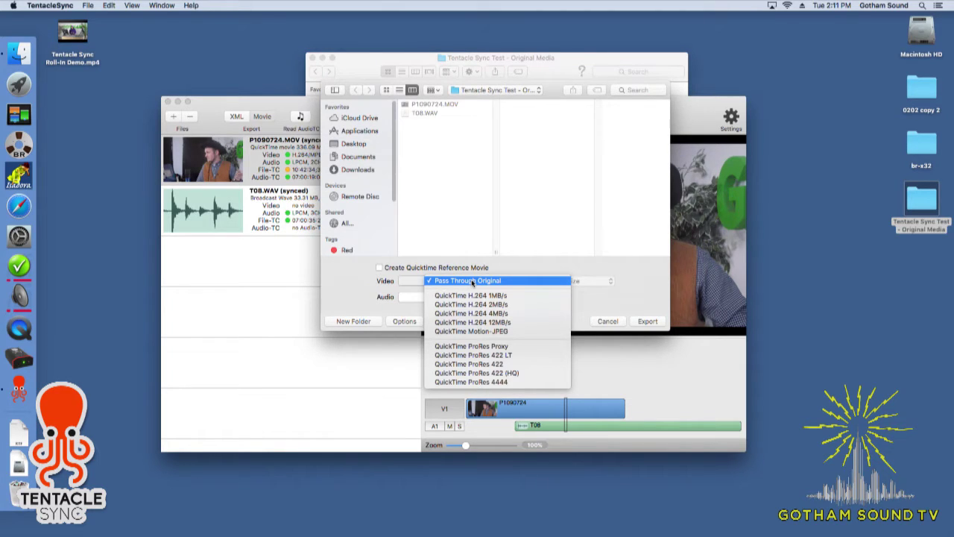
left_click(472, 281)
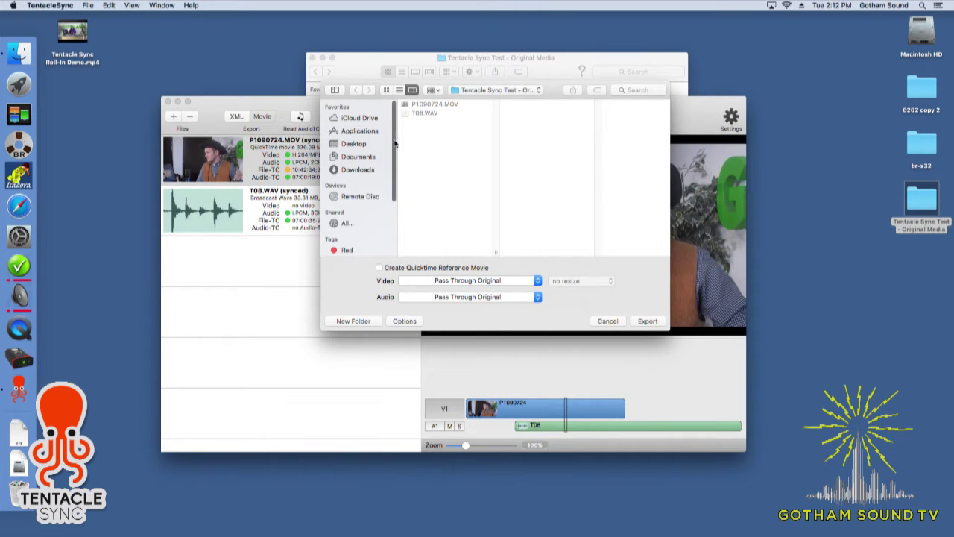
left_click(364, 143)
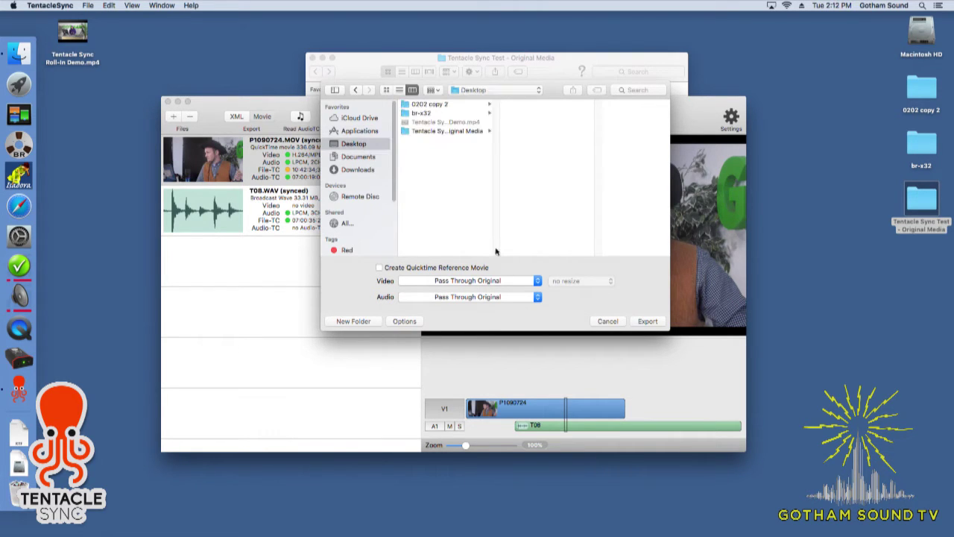
left_click(649, 324)
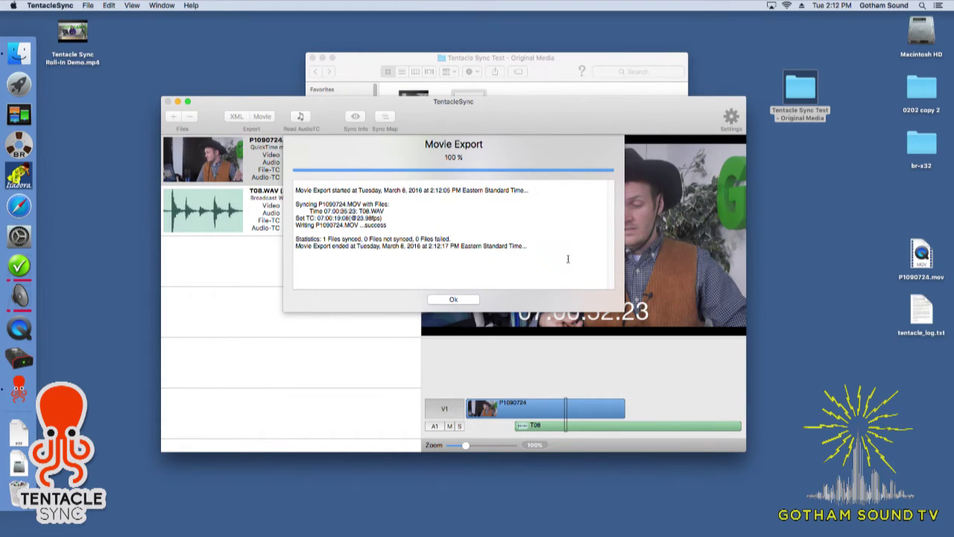
left_click(463, 299)
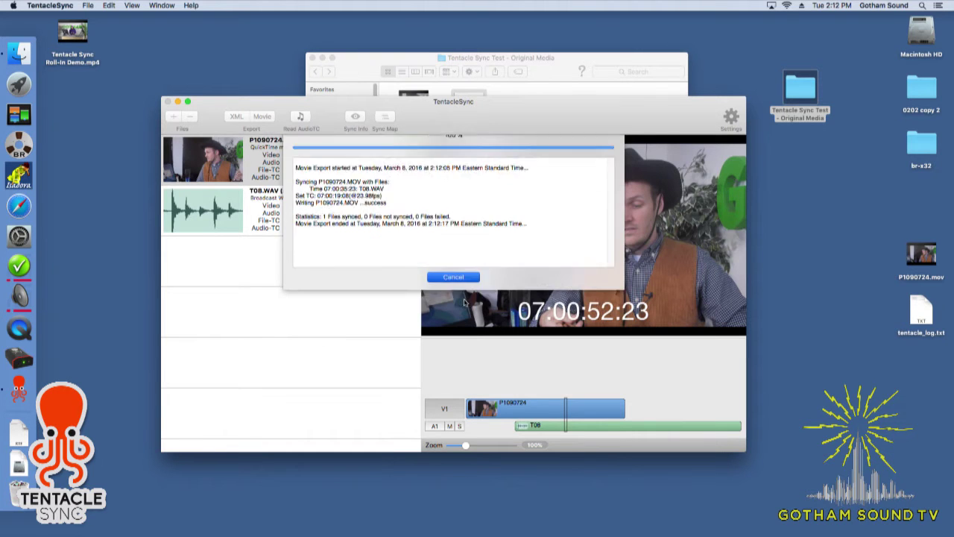
double_click(917, 255)
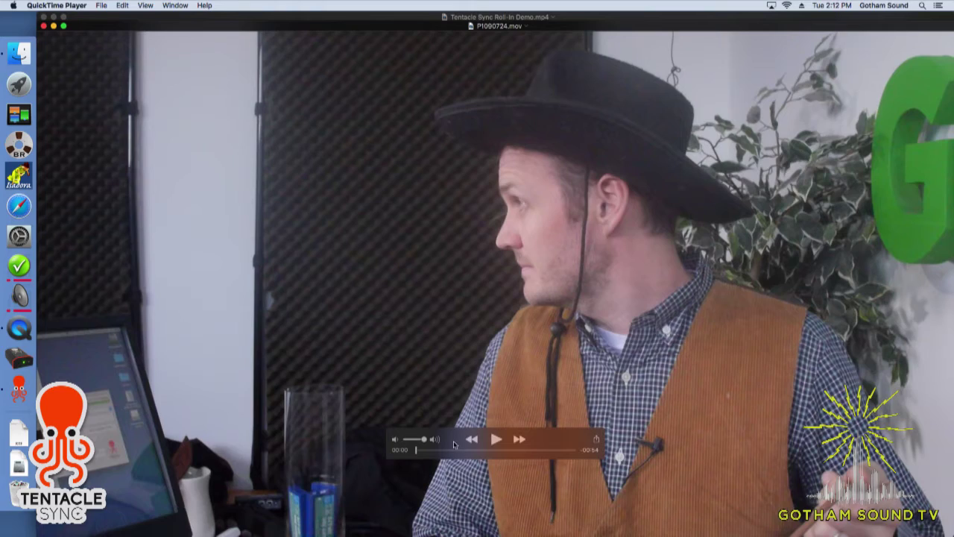
Play the exported P1090724.mov and scrub forward to about 00:23 to check sync.
left_click(494, 440)
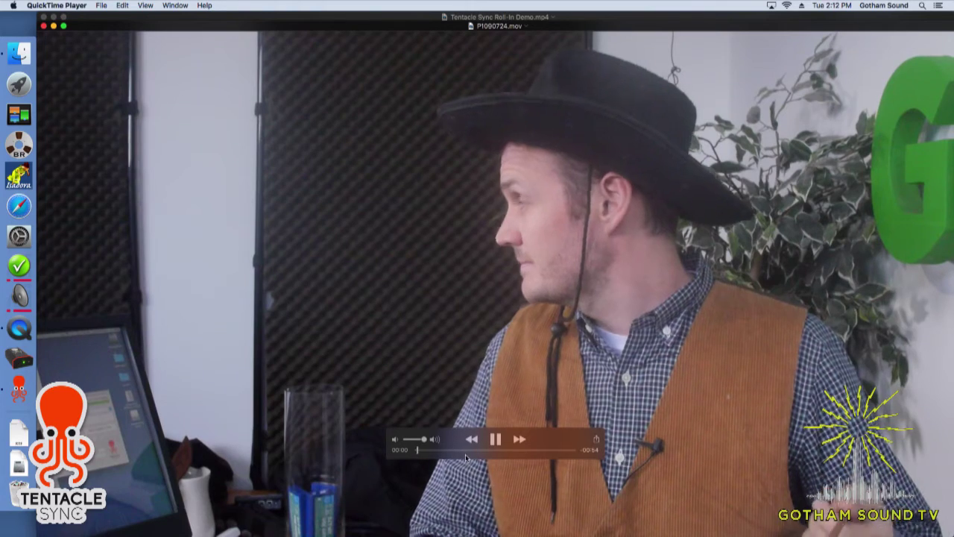
left_click(468, 450)
left_click_drag(467, 450, 484, 452)
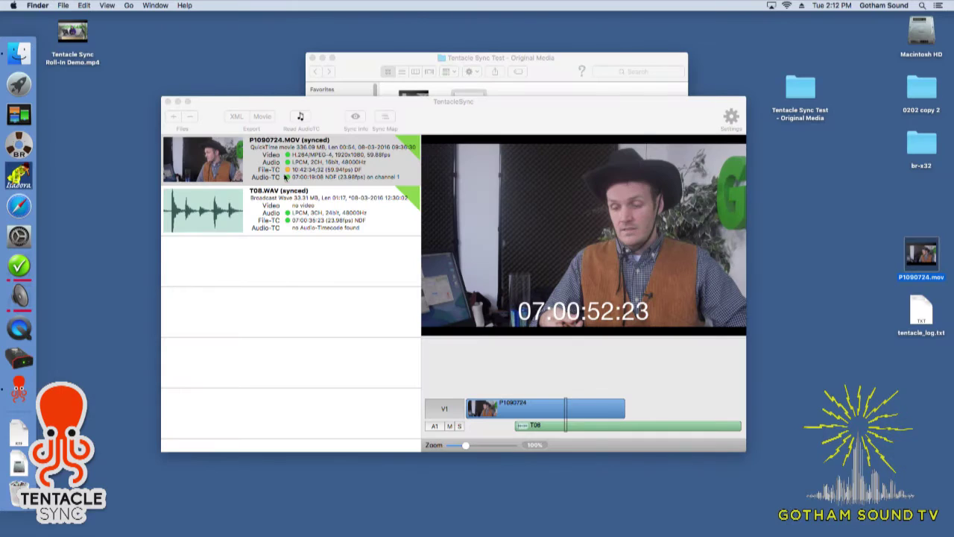
left_click(292, 107)
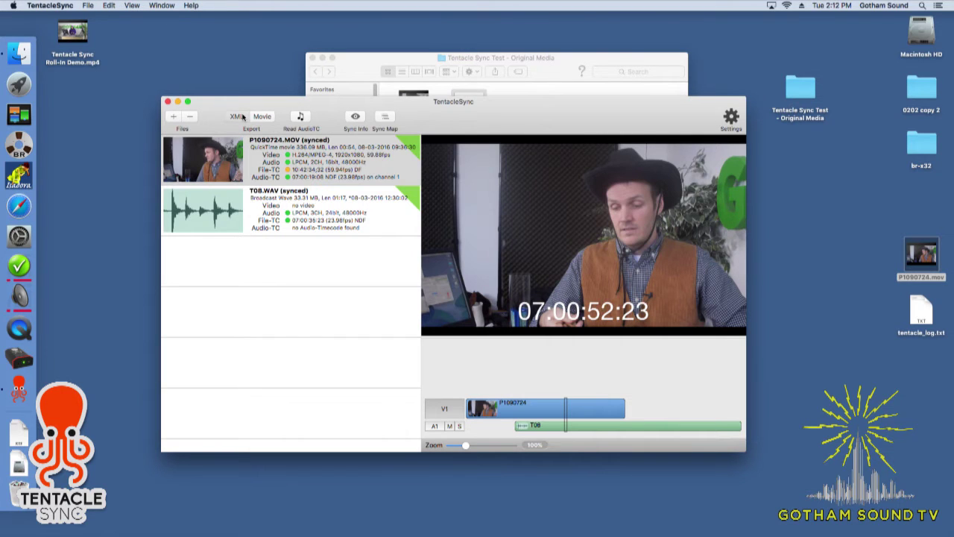
left_click(239, 117)
left_click(501, 182)
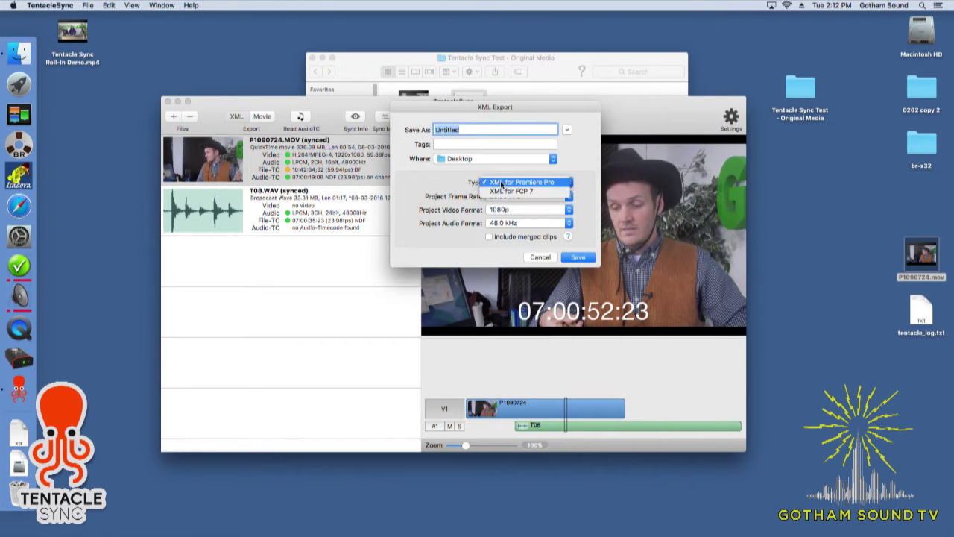
left_click(505, 184)
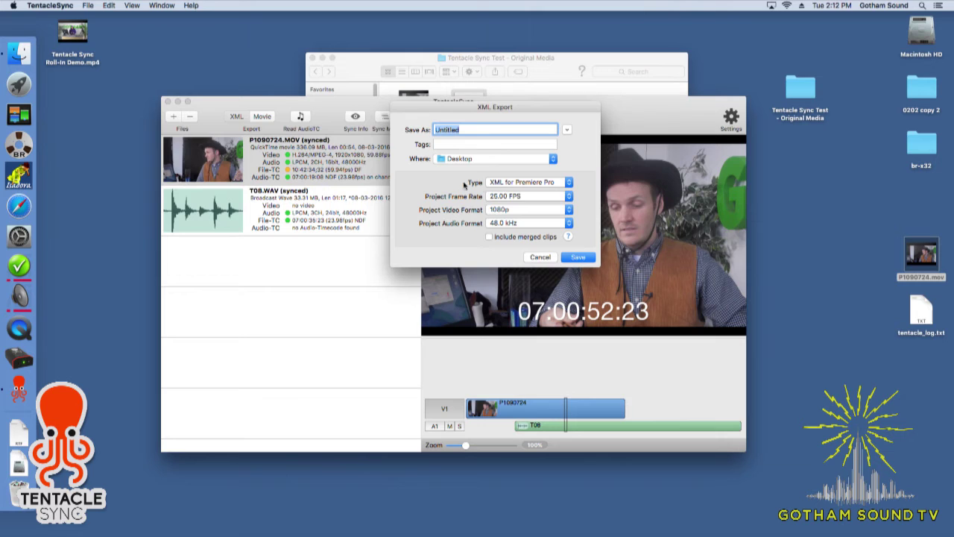
left_click(567, 200)
left_click(563, 198)
left_click(536, 257)
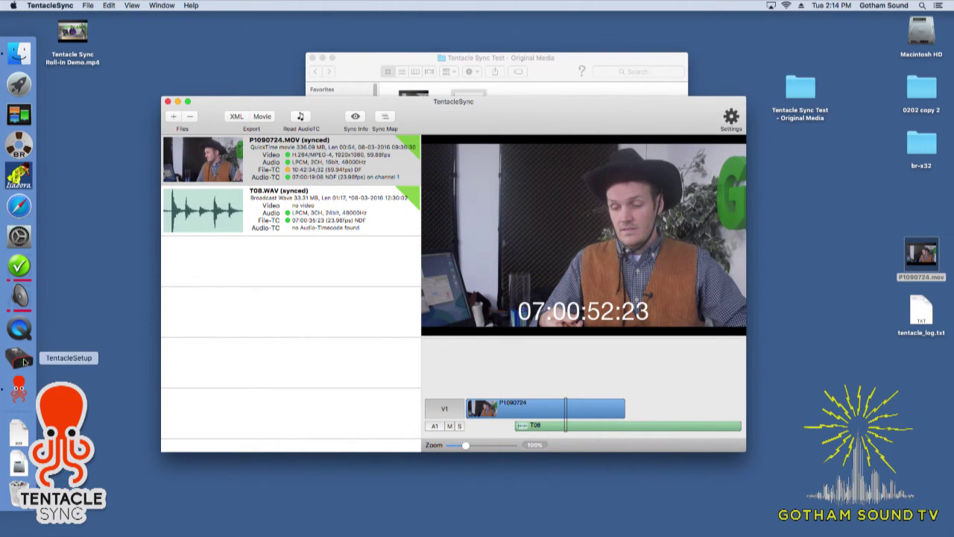
left_click(24, 362)
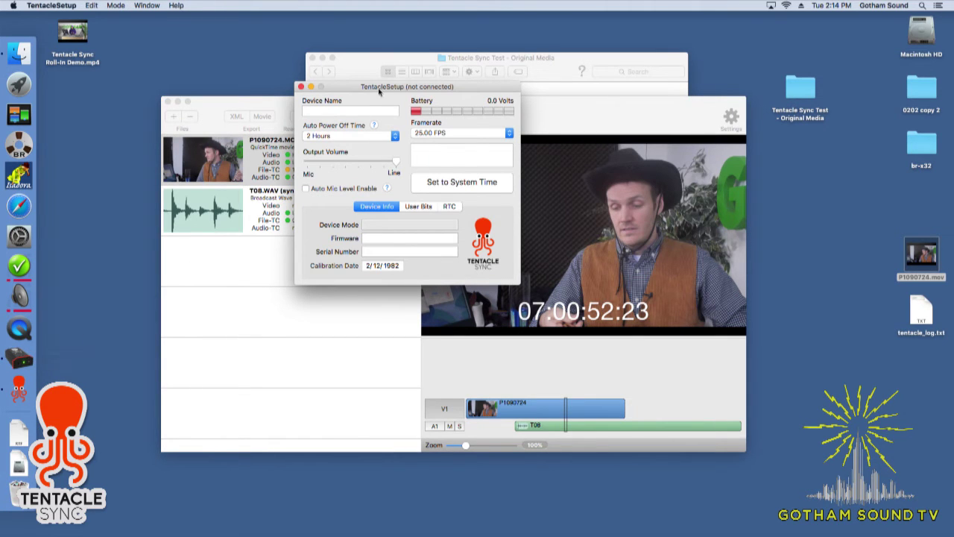
Quit TentacleSync.
left_click(654, 123)
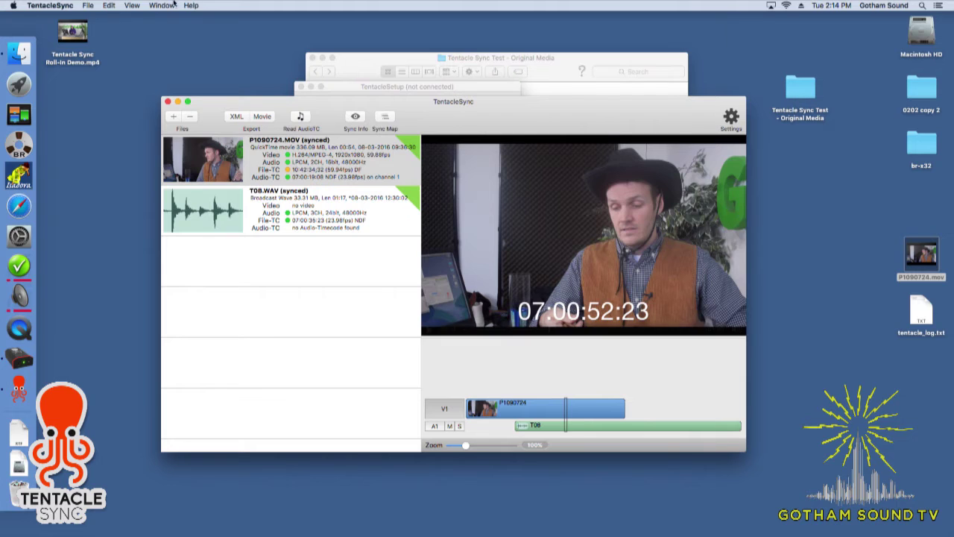
left_click(87, 5)
mouse_move(50, 6)
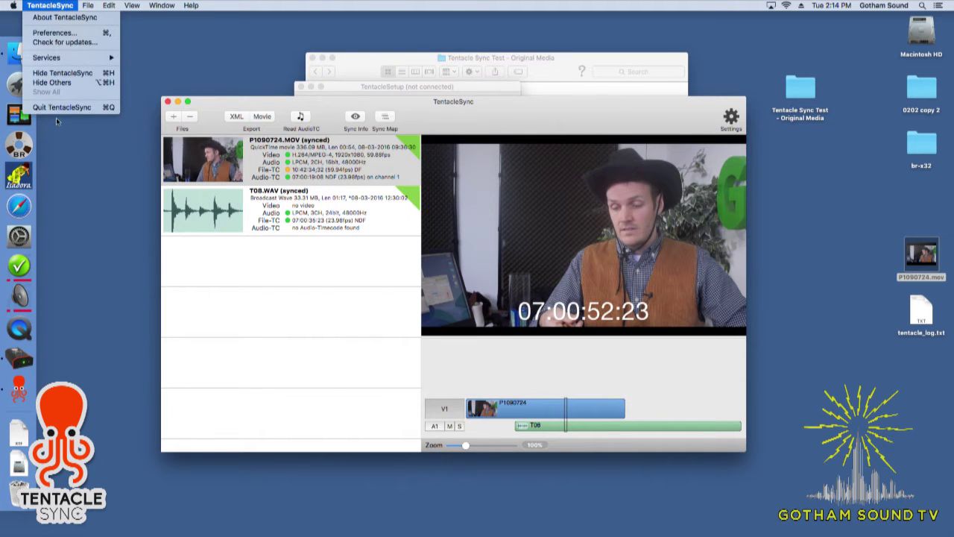
left_click(94, 110)
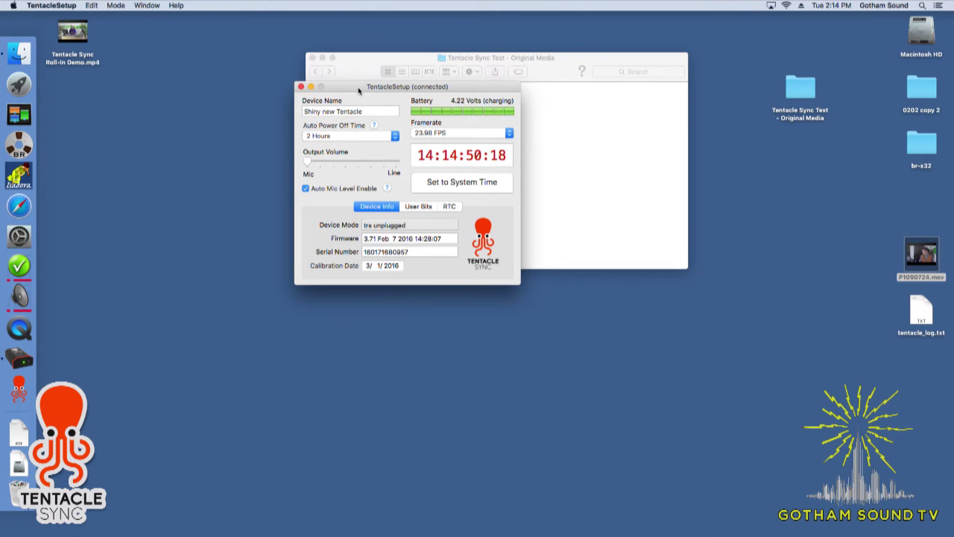
Move the TentacleSetup window left, switch to Standard Settings mode, and adjust the output volume.
left_click_drag(359, 92, 196, 99)
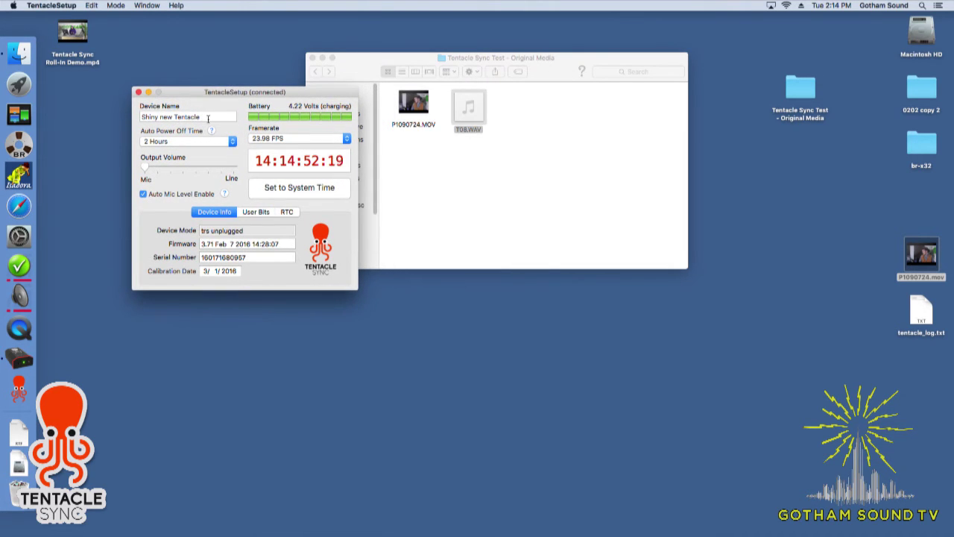
left_click(135, 4)
mouse_move(125, 5)
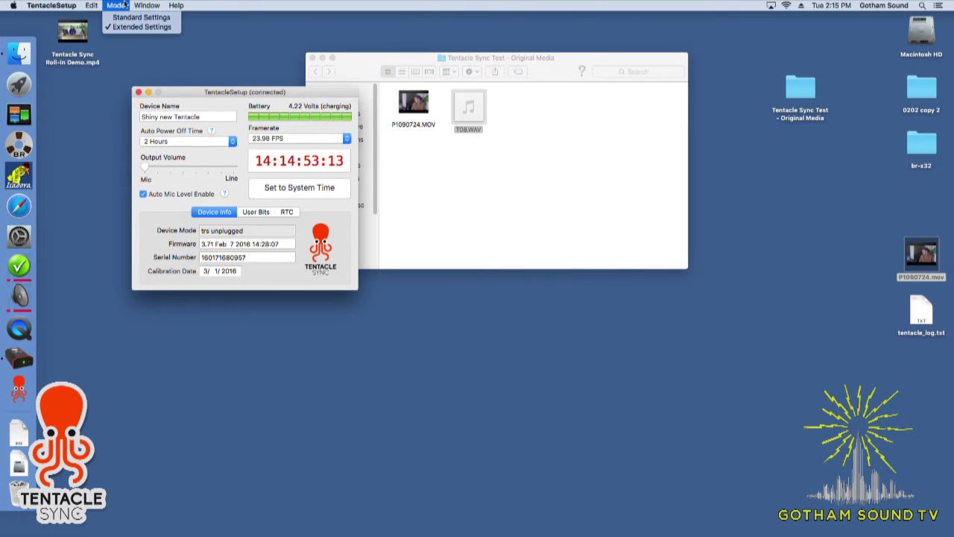
left_click(136, 17)
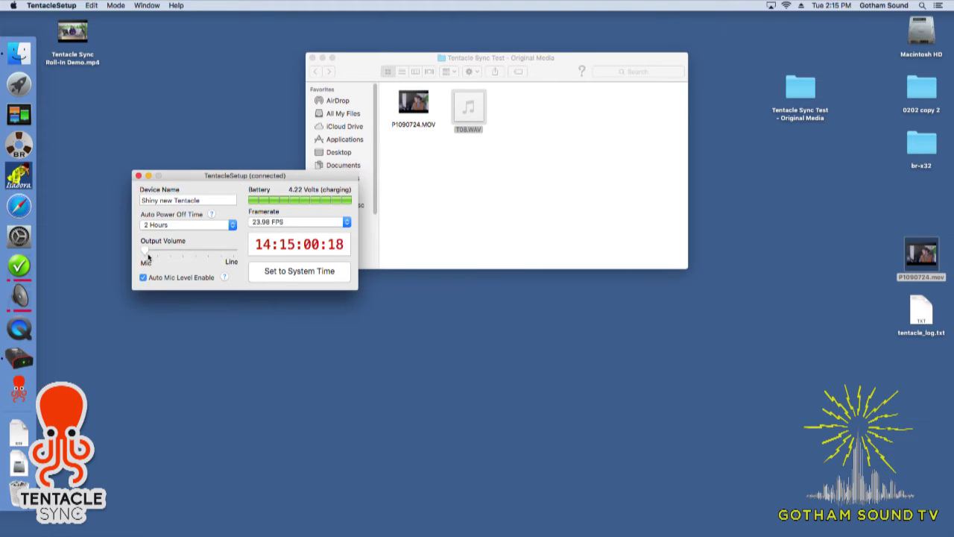
mouse_move(148, 257)
left_mouse_down()
mouse_move(229, 253)
mouse_move(136, 248)
left_mouse_up()
left_click(201, 199)
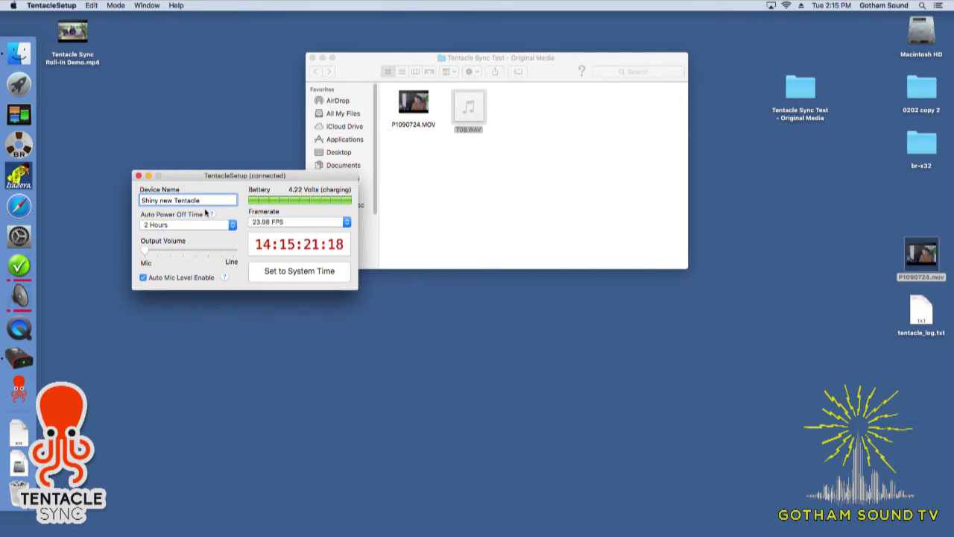
left_click(211, 228)
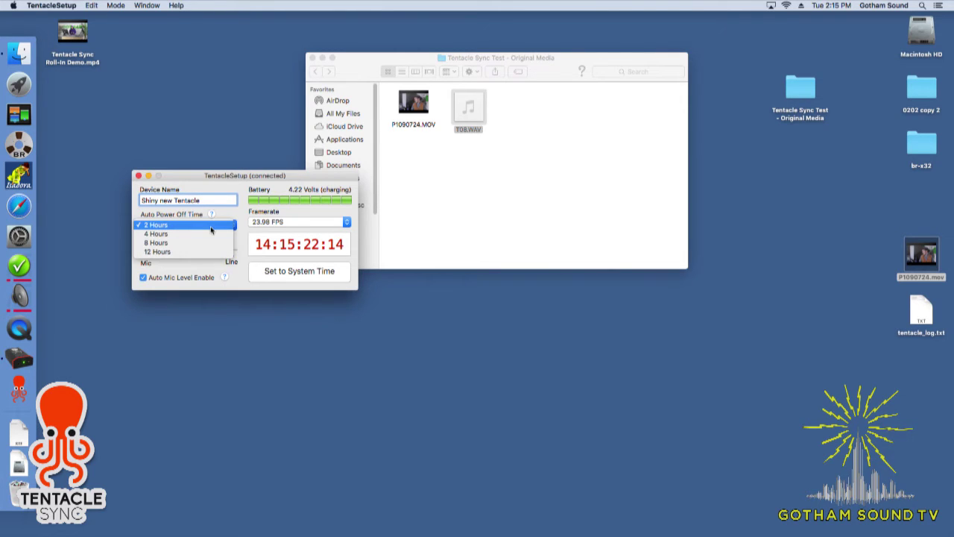
left_click(211, 228)
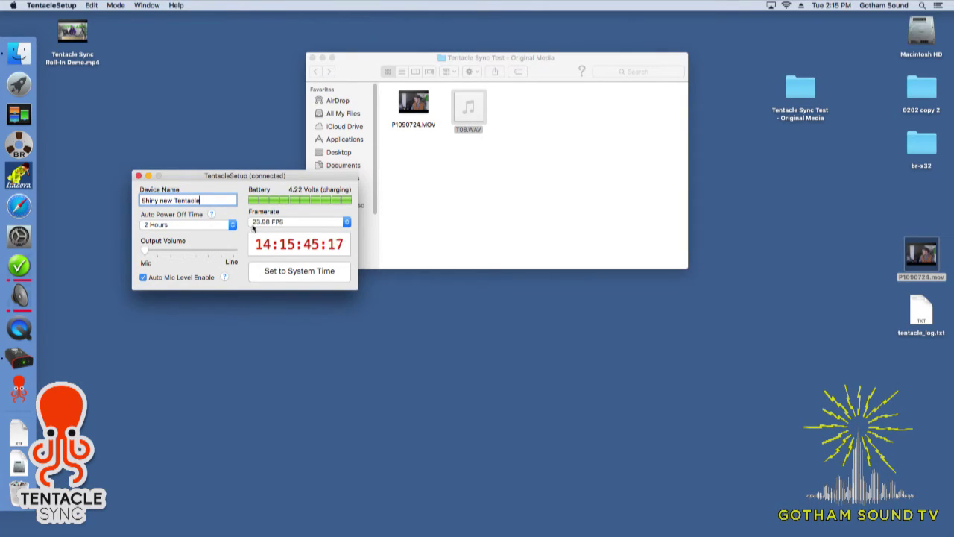
left_click(136, 5)
Switch the Mode to Extended Settings and view the User Bits settings.
mouse_move(121, 5)
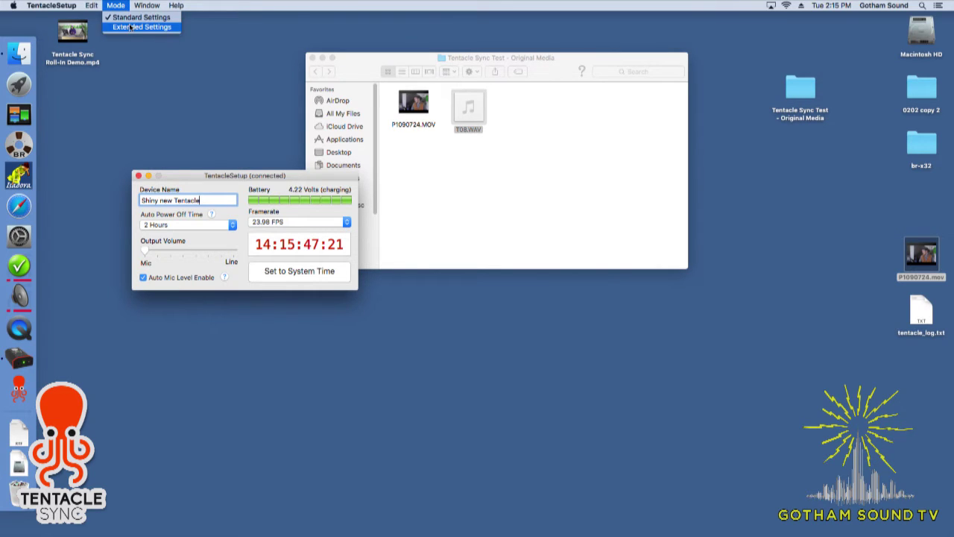
left_click(130, 27)
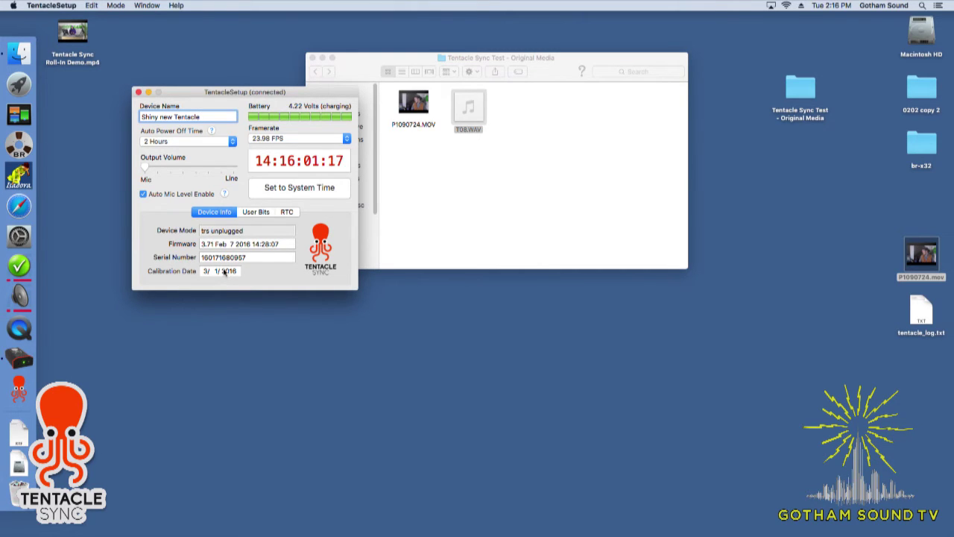
left_click(258, 212)
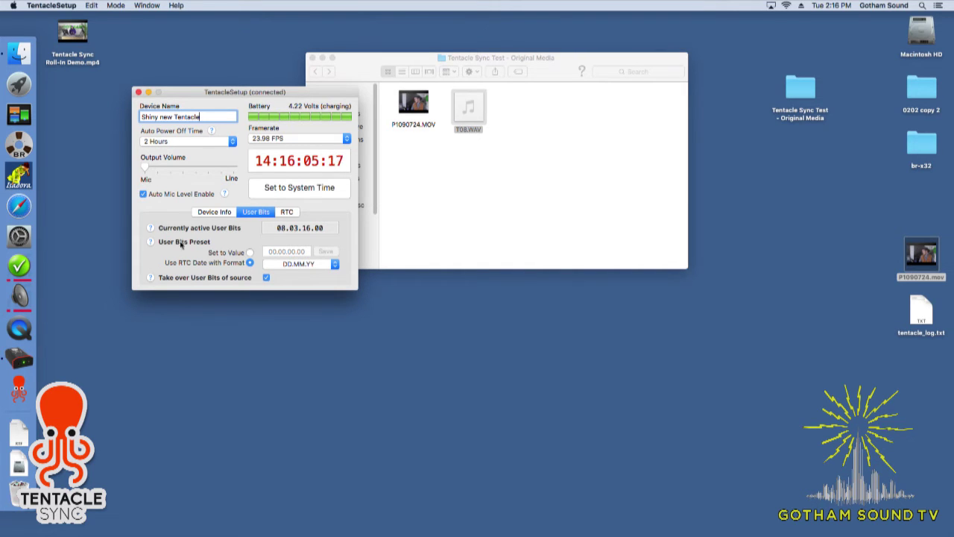
Keep the RTC date format as DD.MM.YY, check the real-time clock, return to Device Info.
left_click(280, 270)
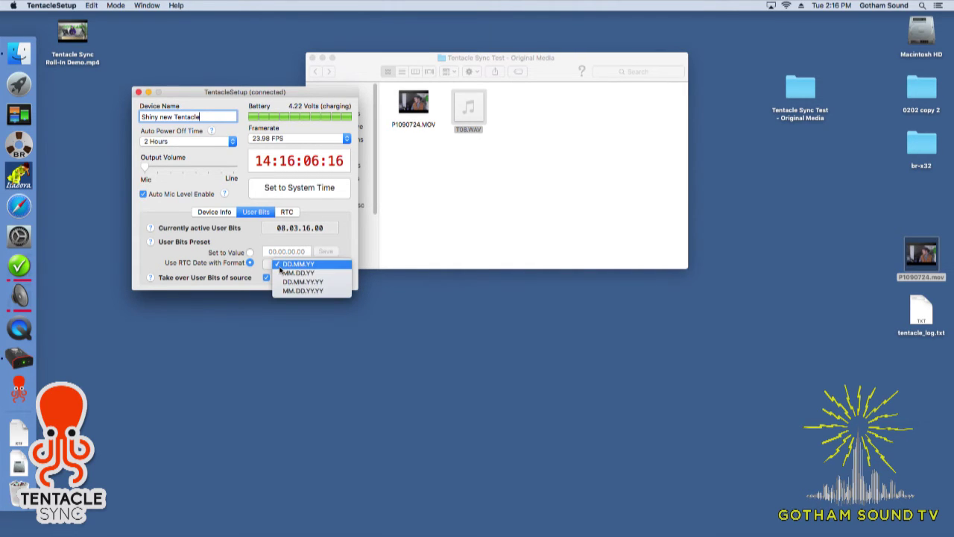
left_click(278, 272)
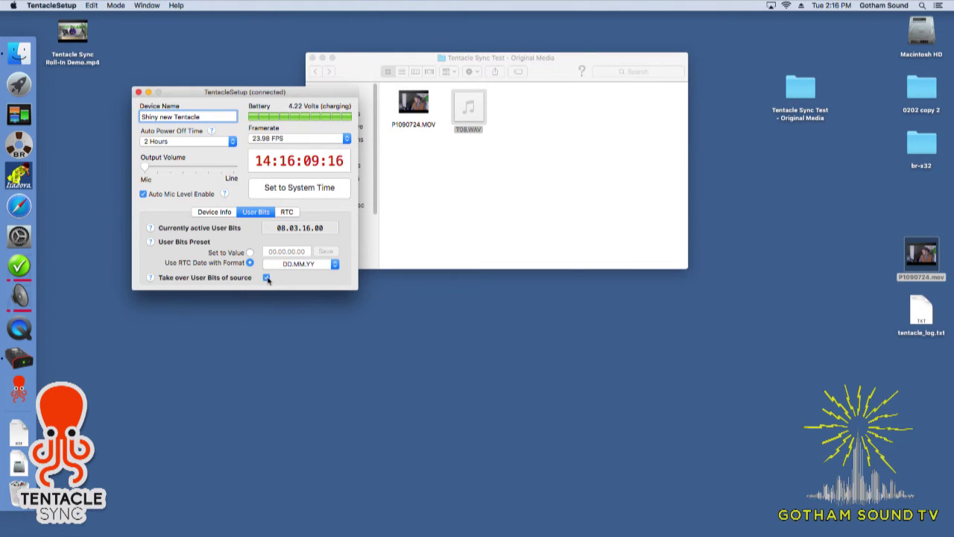
left_click(291, 214)
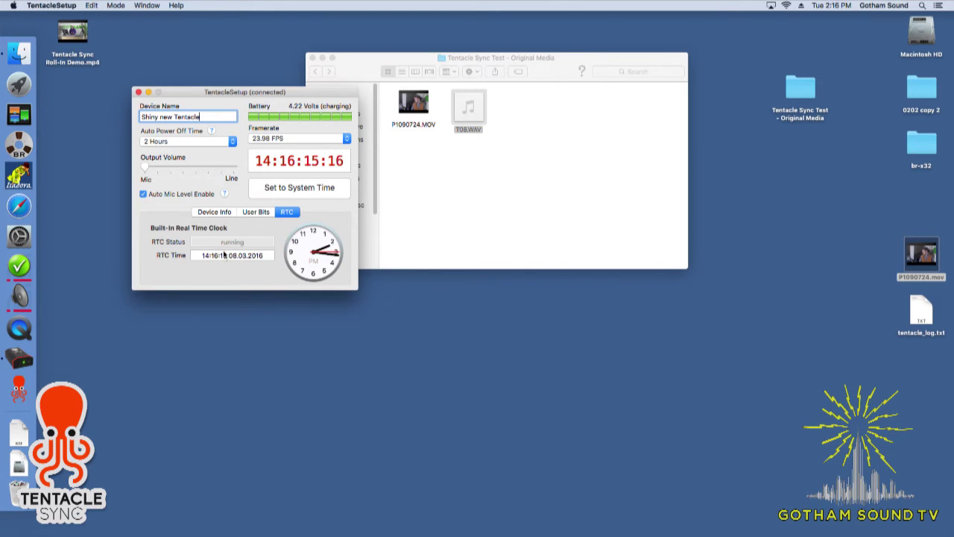
left_click(208, 216)
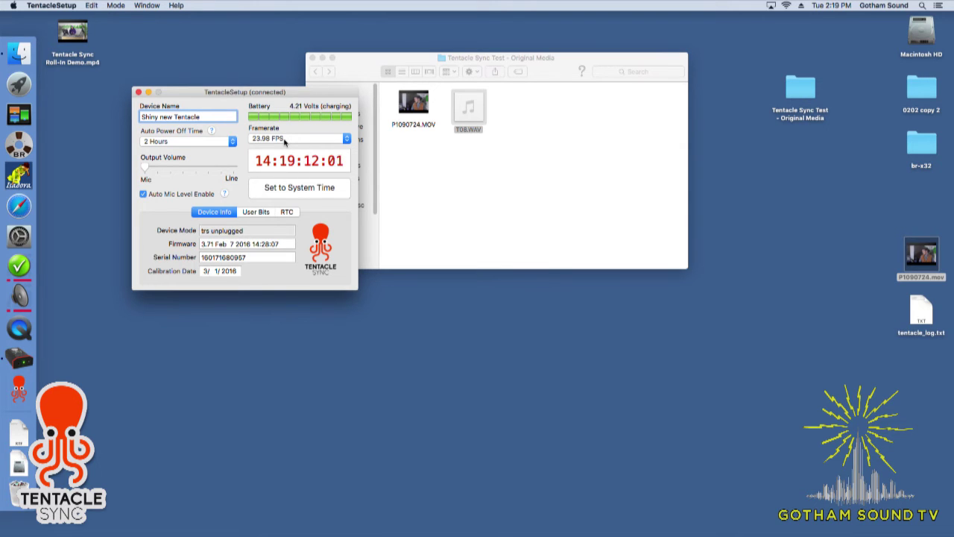
Pick 30.00 FPS from the Tentacle's Framerate list.
left_click(285, 142)
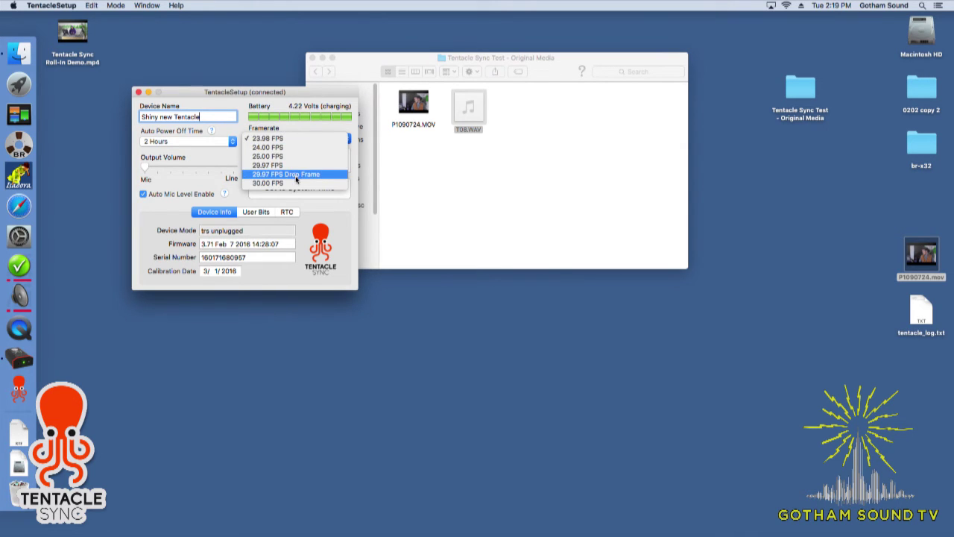
left_click(296, 183)
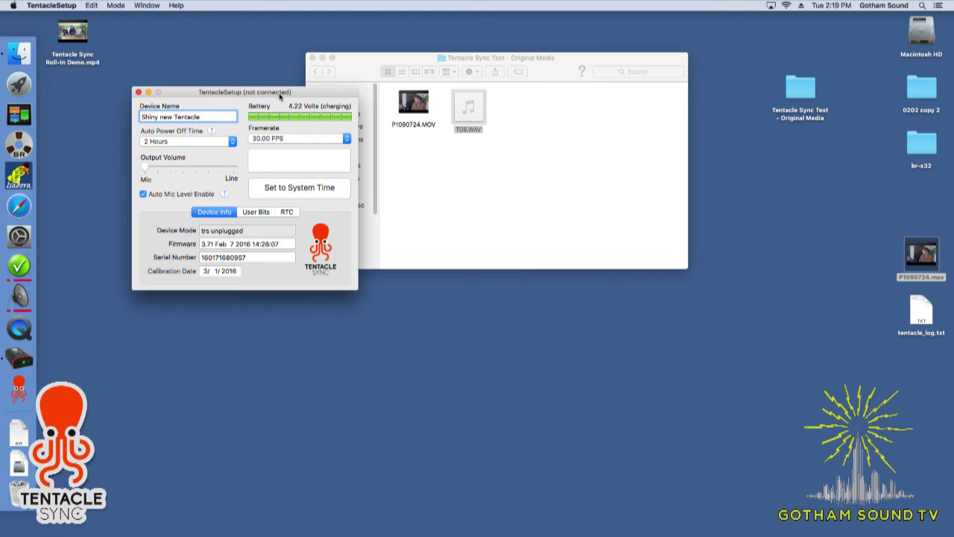
Pick 23.98 FPS from the Framerate list to restore the original setting.
left_click(292, 139)
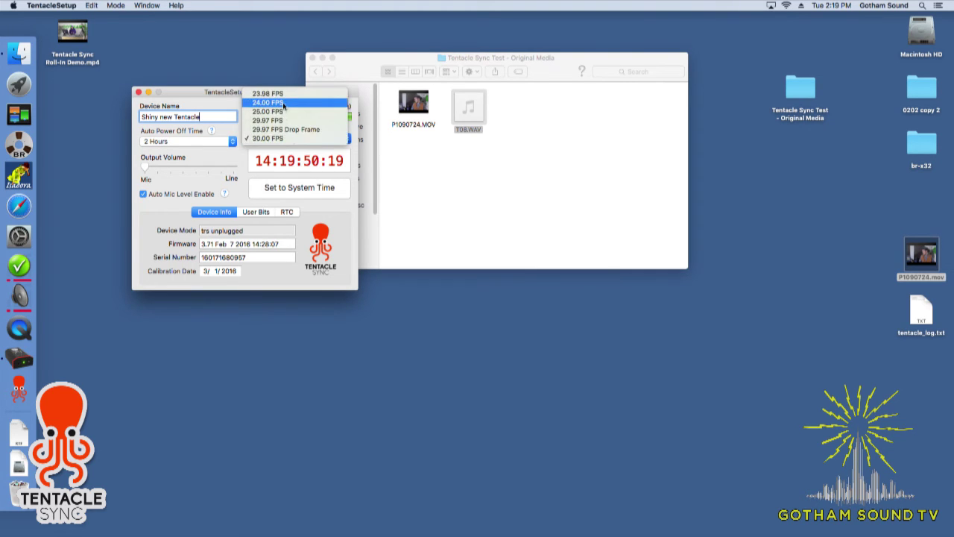
left_click(284, 99)
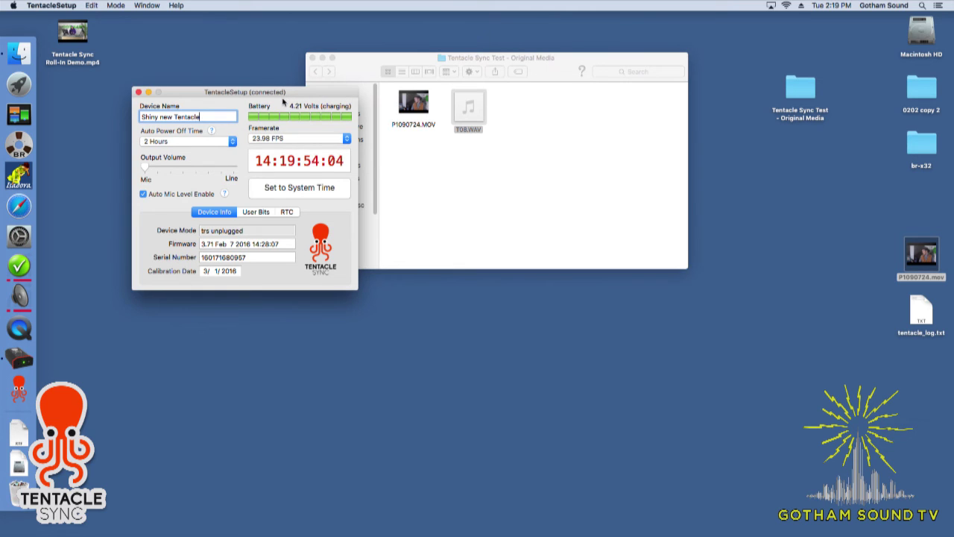